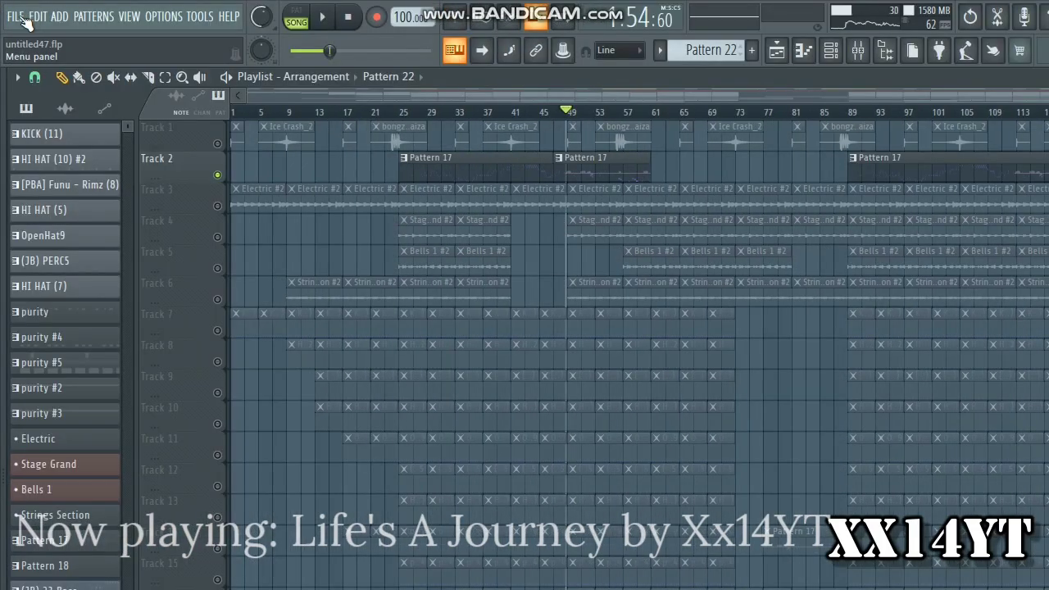
Start a new project without saving the changes to untitled47.flp
{"action": "left_click", "coordinate": [23, 20]}
{"action": "left_click", "coordinate": [47, 43]}
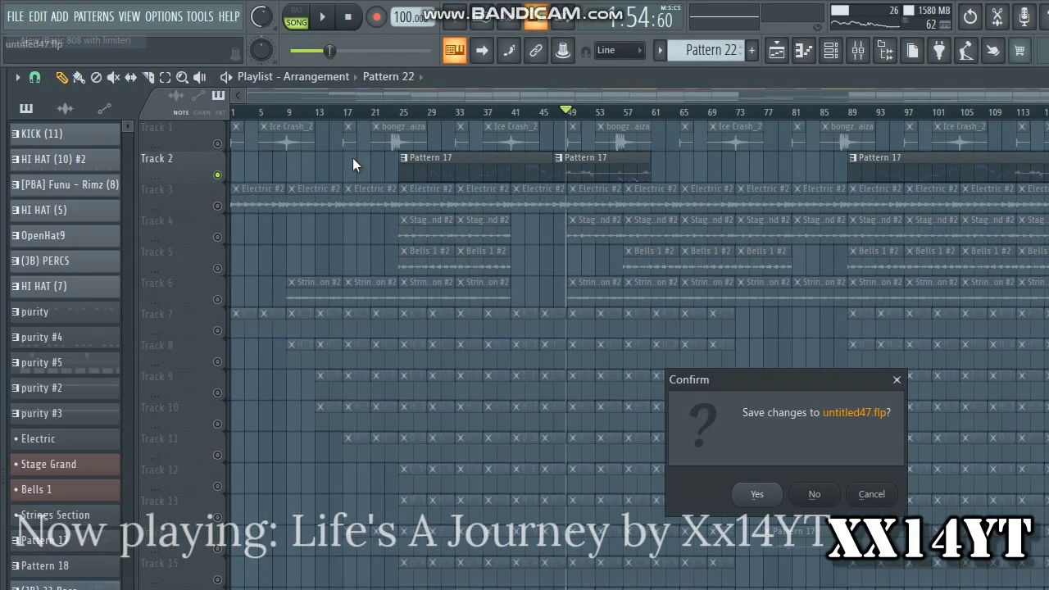
{"action": "key", "text": "n"}
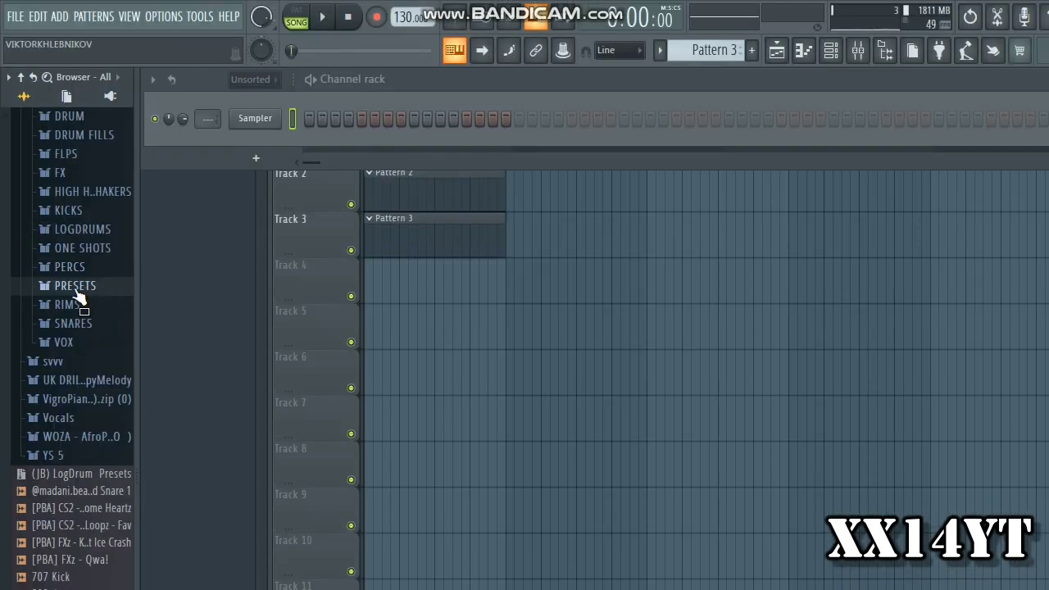
Load the Electric preset from the Keyboard plugin presets in the MarlonBeatz-Chords & more folder onto the Sampler channel
{"action": "scroll", "coordinate": [76, 292], "scroll_direction": "up", "scroll_amount": 8}
{"action": "left_click", "coordinate": [54, 549]}
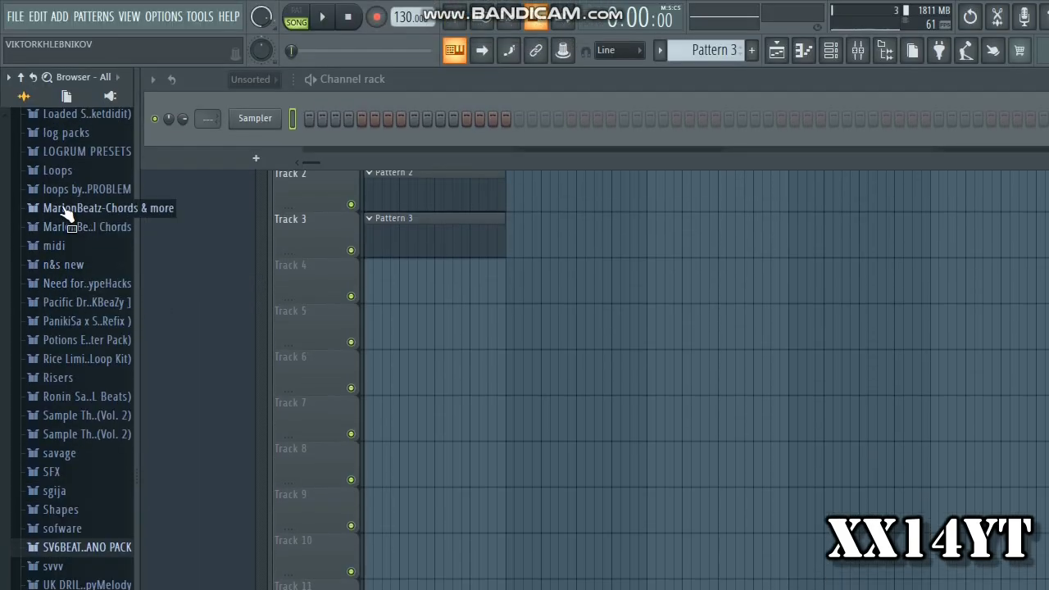
{"action": "left_click", "coordinate": [67, 210]}
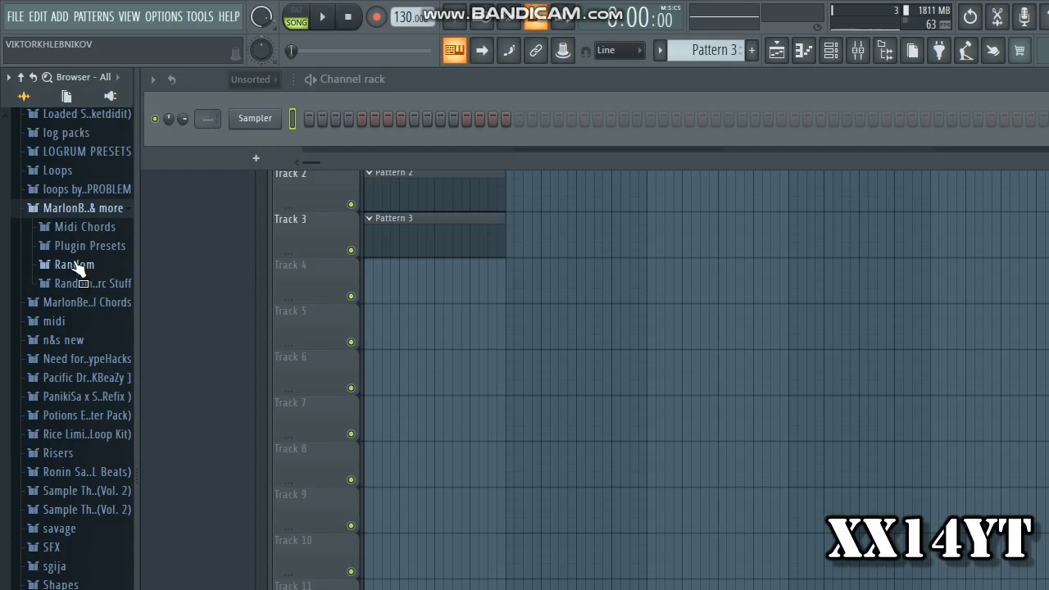
{"action": "left_click", "coordinate": [88, 246]}
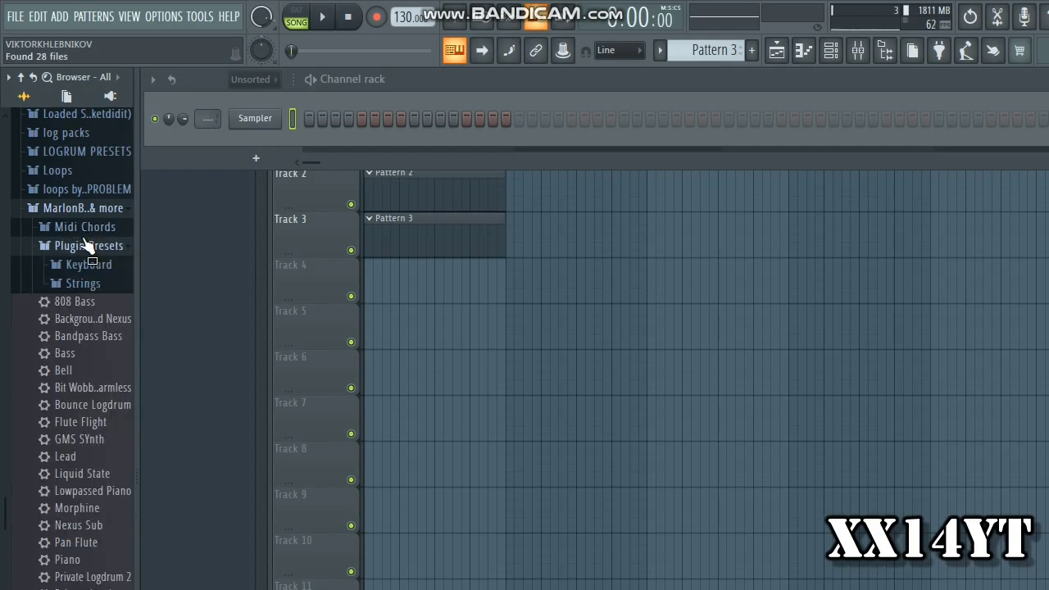
{"action": "left_click", "coordinate": [79, 264]}
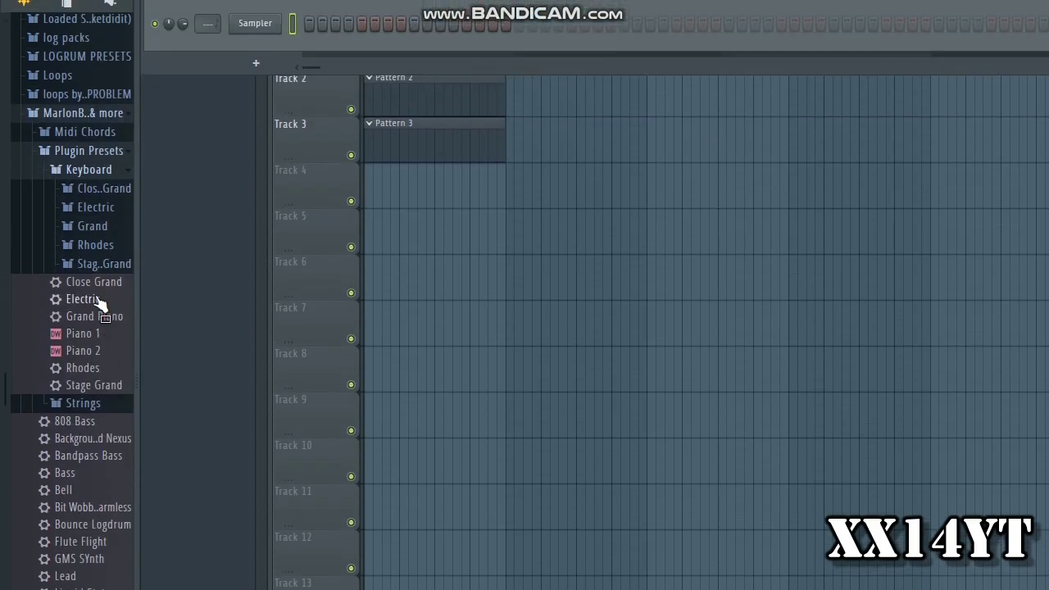
{"action": "left_click_drag", "start_coordinate": [90, 267], "coordinate": [56, 246]}
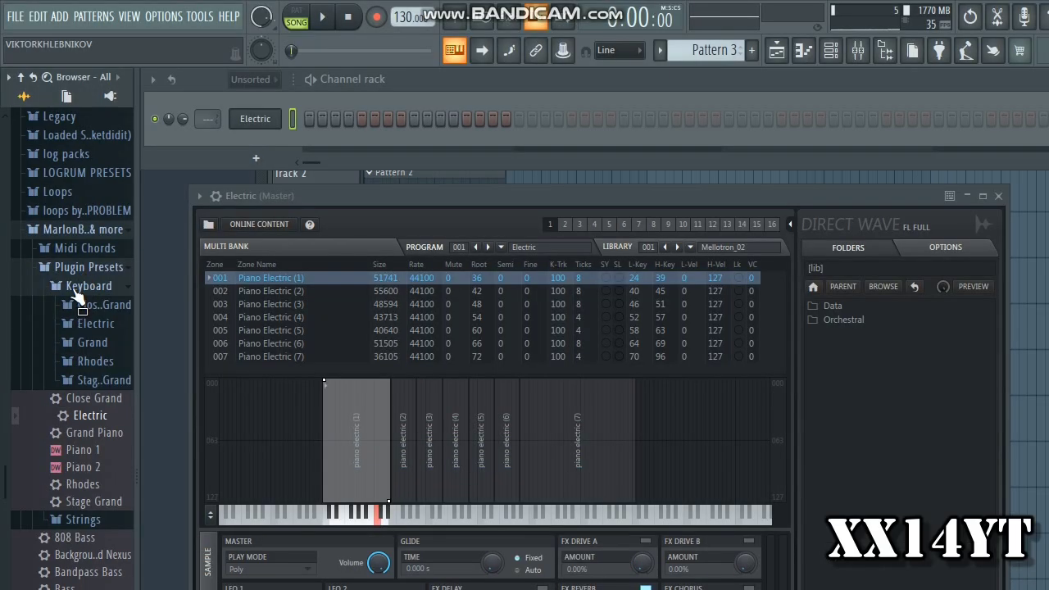
Collapse the expanded preset folders in the browser and close the Electric instrument window
{"action": "left_click", "coordinate": [86, 140]}
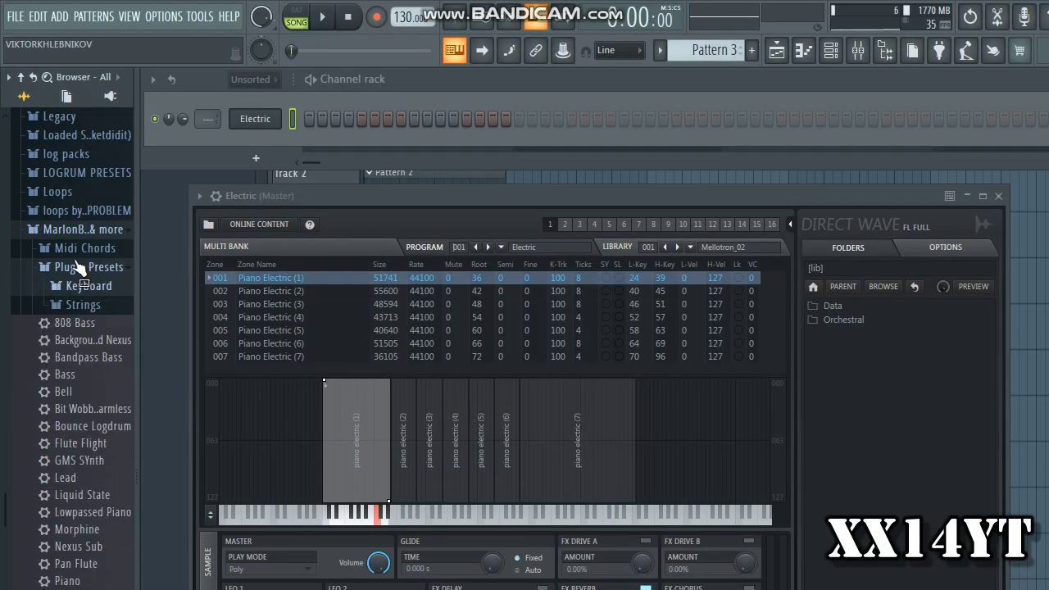
{"action": "left_click", "coordinate": [80, 85]}
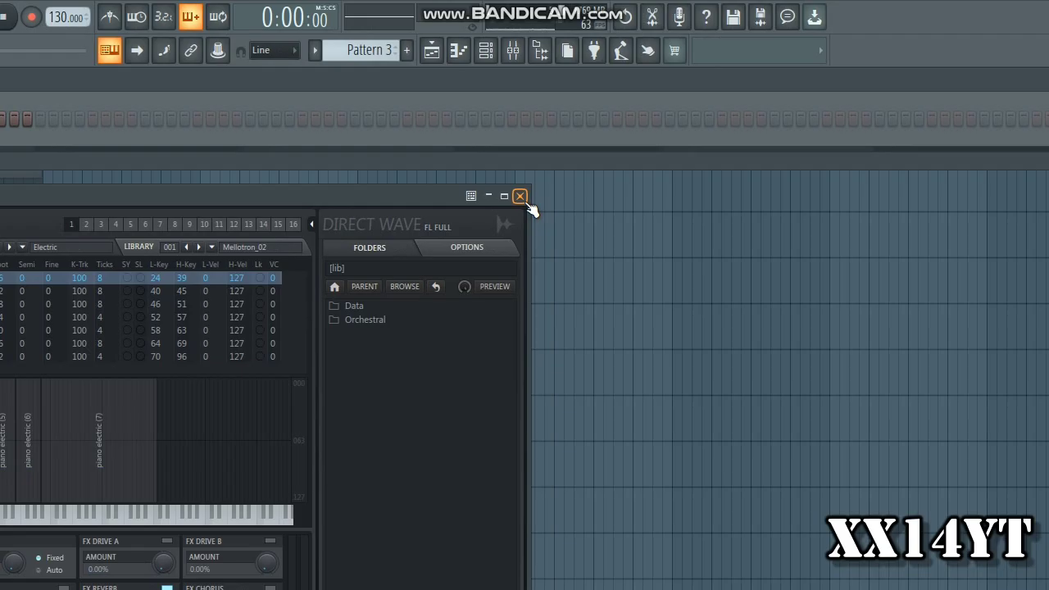
{"action": "left_click", "coordinate": [520, 196]}
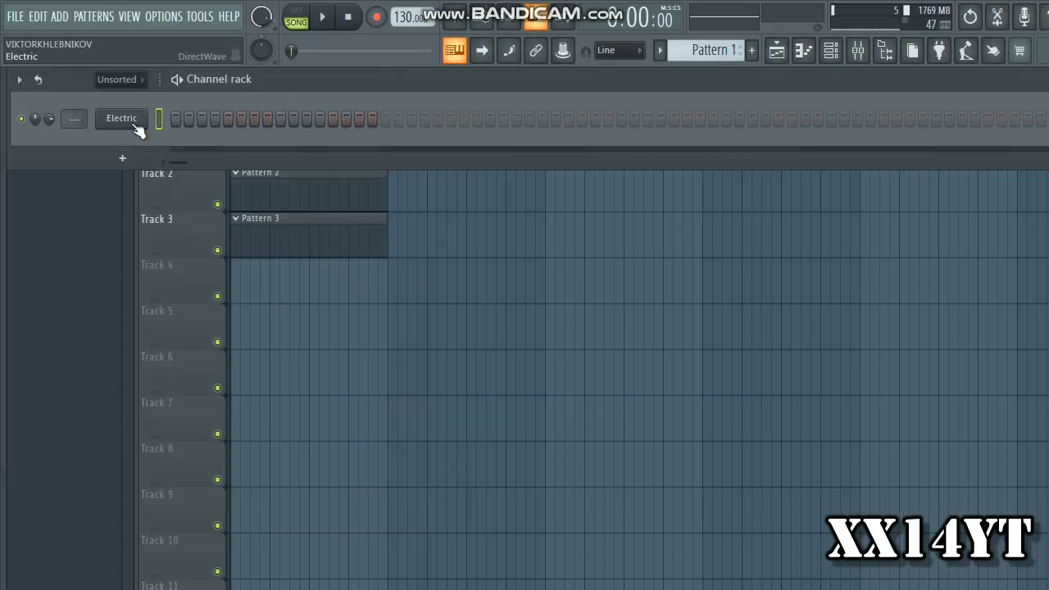
Add a Purity_2 channel, choose its Vintage EP 2 piano preset and close the instrument window
{"action": "left_click", "coordinate": [123, 158]}
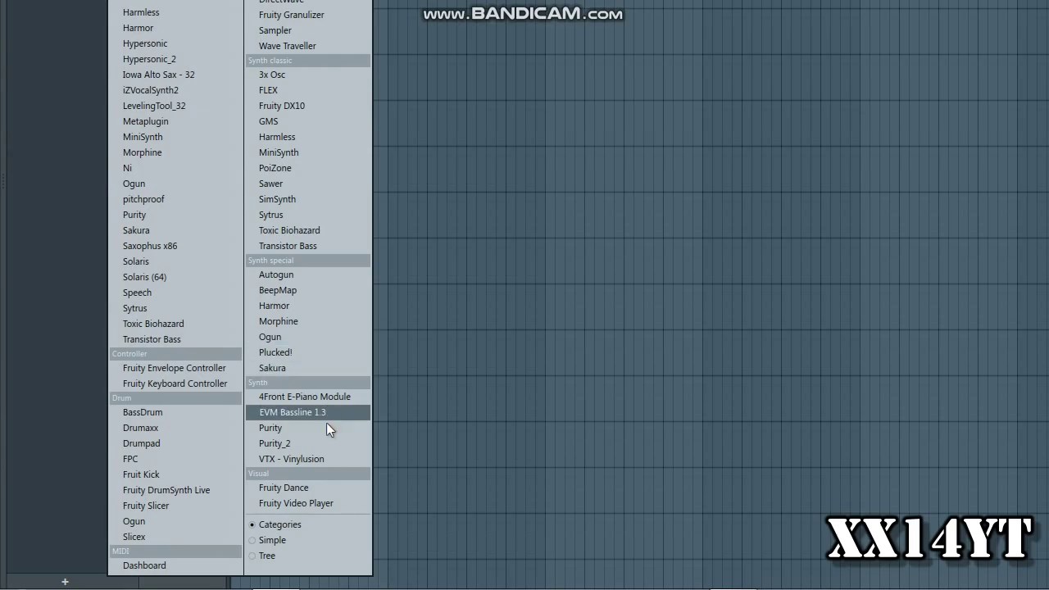
{"action": "left_click", "coordinate": [323, 443]}
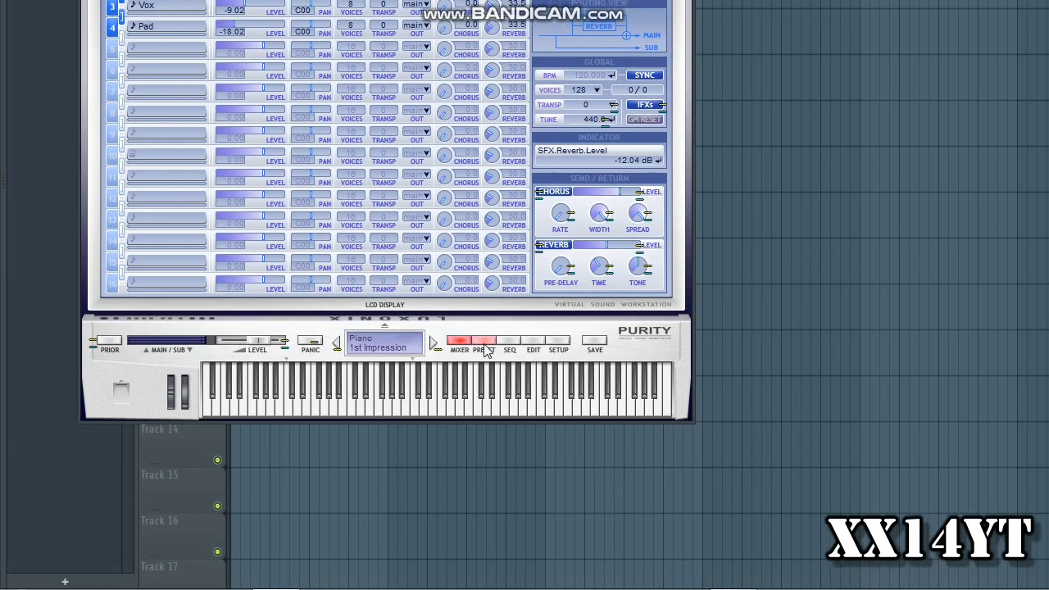
{"action": "left_click", "coordinate": [487, 350]}
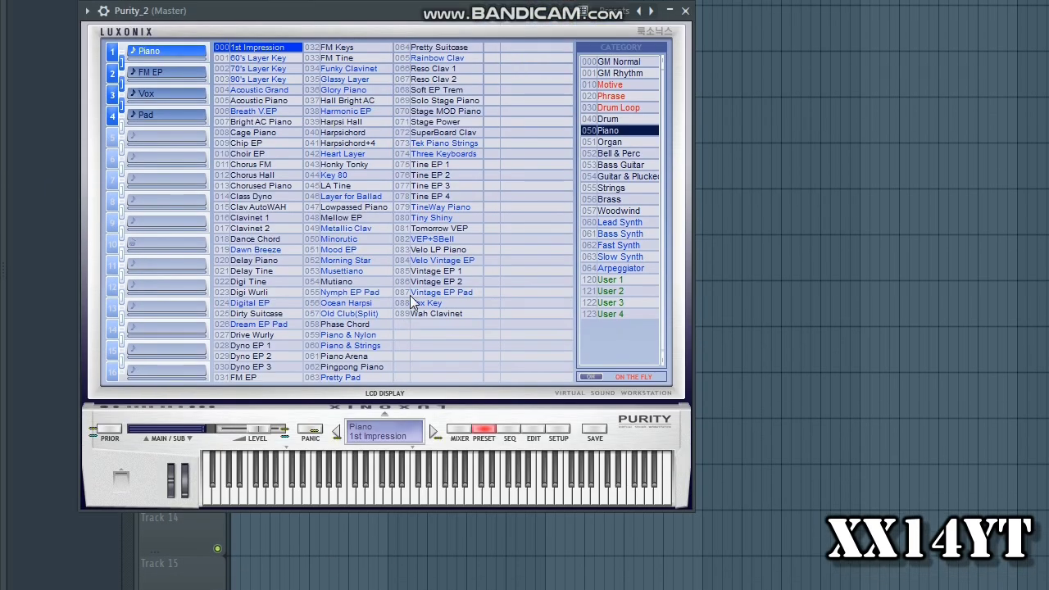
{"action": "left_click", "coordinate": [443, 301]}
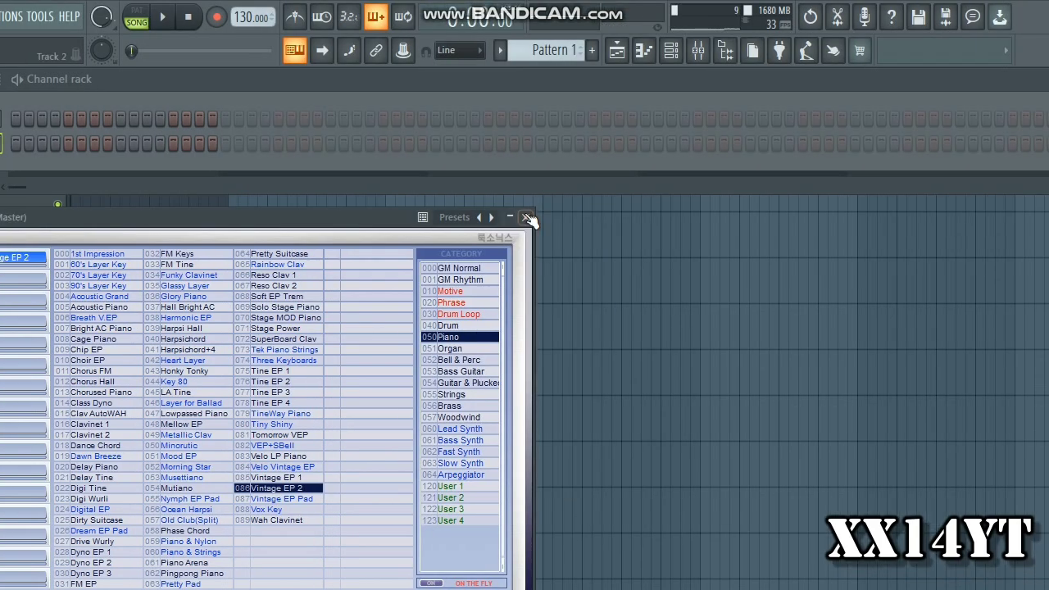
{"action": "left_click", "coordinate": [685, 26]}
Add an AGML2x86 channel and close its instrument window
{"action": "left_click", "coordinate": [106, 184]}
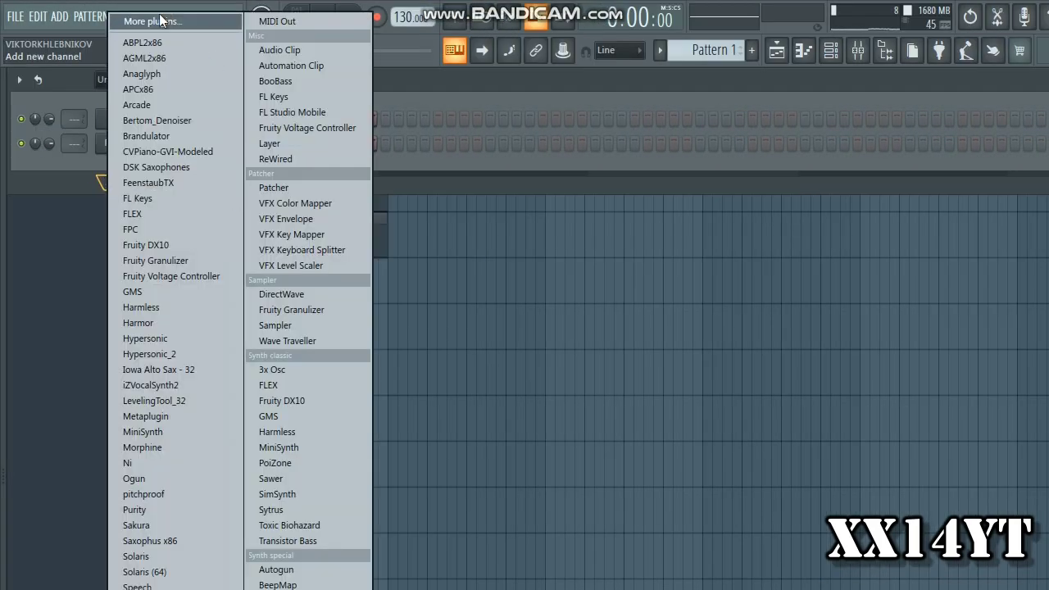
{"action": "left_click", "coordinate": [152, 57]}
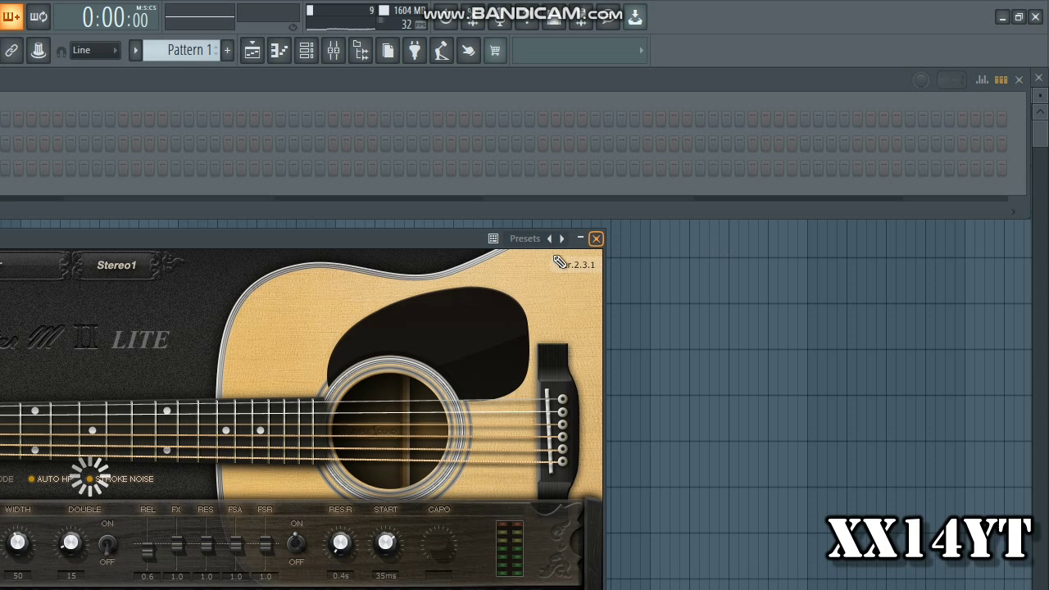
{"action": "left_click", "coordinate": [596, 238]}
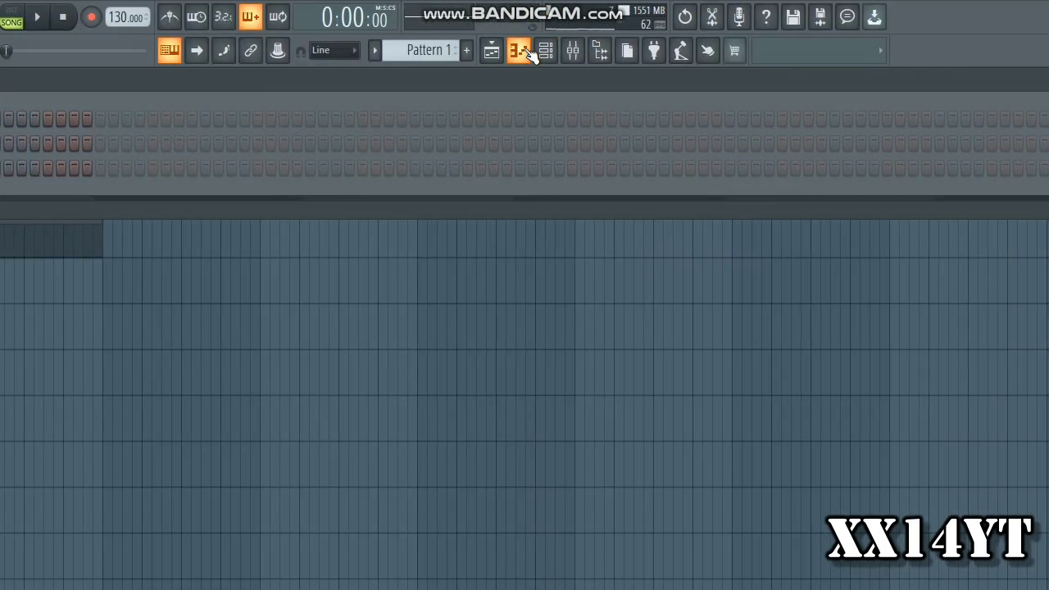
Place a C5 note at bar 1 in the Electric channel's piano roll and lengthen it to one full bar
{"action": "left_click", "coordinate": [524, 51]}
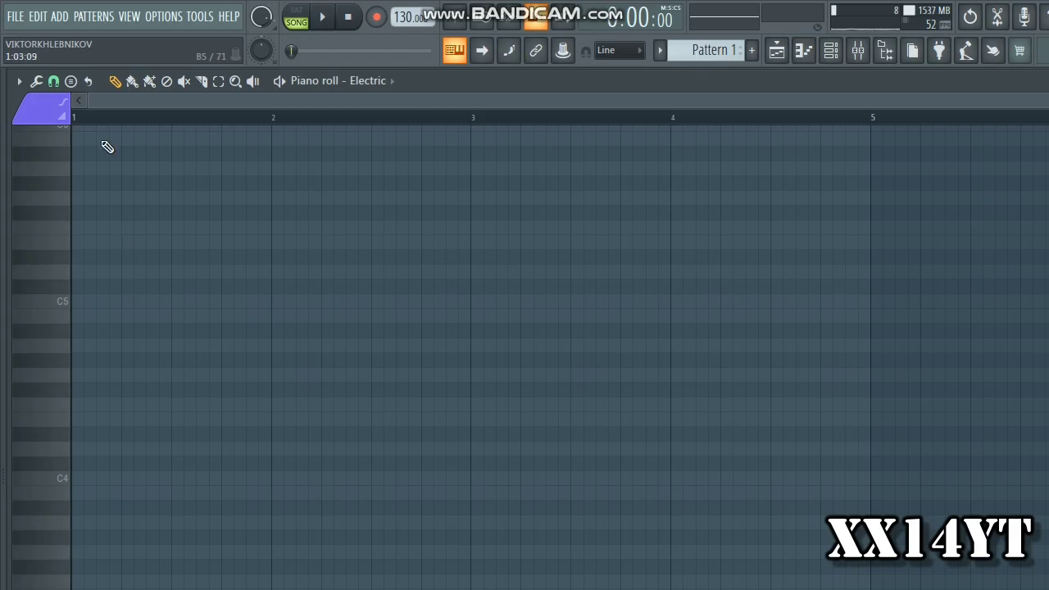
{"action": "scroll", "coordinate": [86, 308], "scroll_direction": "up", "scroll_amount": 2}
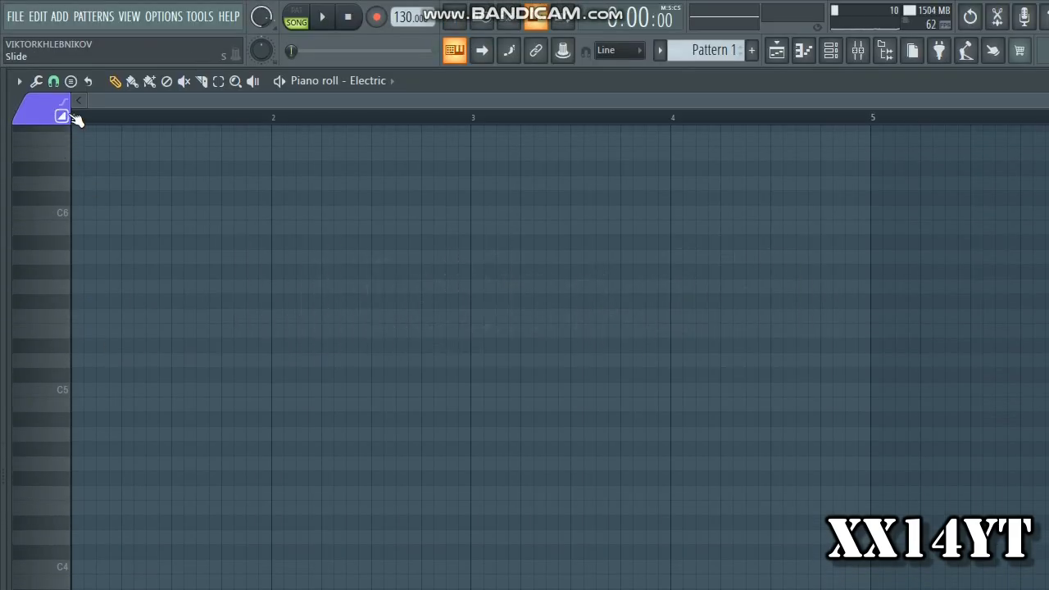
{"action": "left_click", "coordinate": [79, 392]}
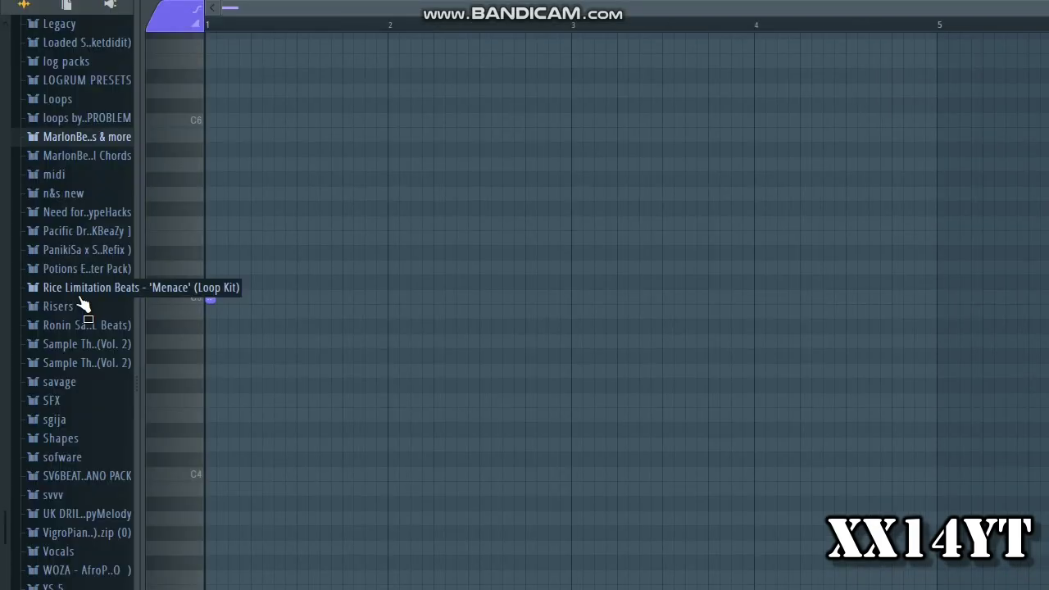
{"action": "scroll", "coordinate": [88, 131], "scroll_direction": "up", "scroll_amount": 3}
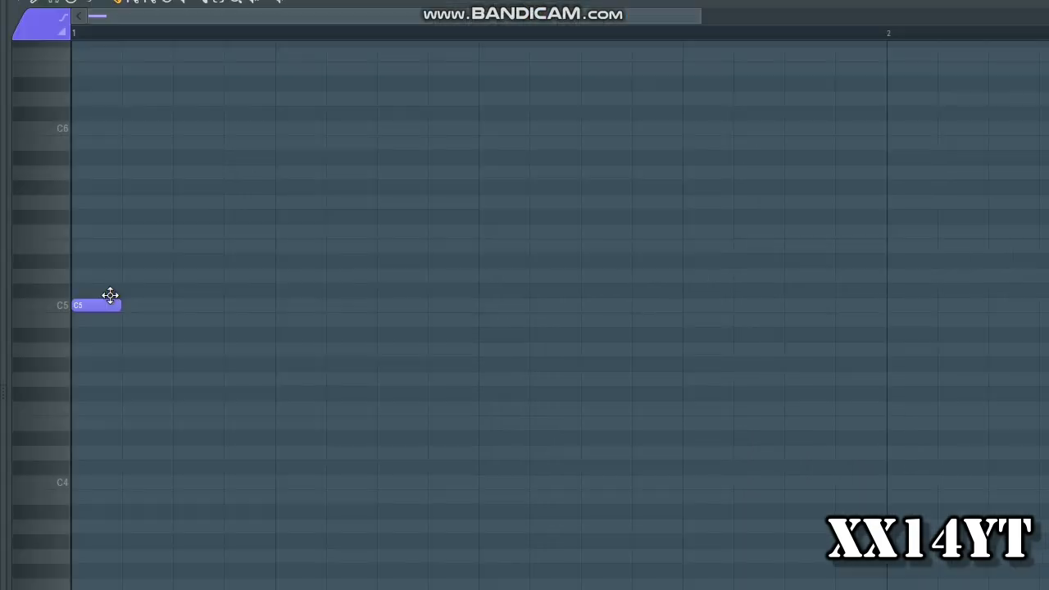
{"action": "left_click_drag", "start_coordinate": [250, 385], "coordinate": [487, 382]}
{"action": "left_click_drag", "start_coordinate": [380, 295], "coordinate": [884, 326]}
Turn on slide mode and add a one-bar A#5 slide note at bar 1, above the C5 note
{"action": "scroll", "coordinate": [531, 119], "scroll_direction": "down", "scroll_amount": 3}
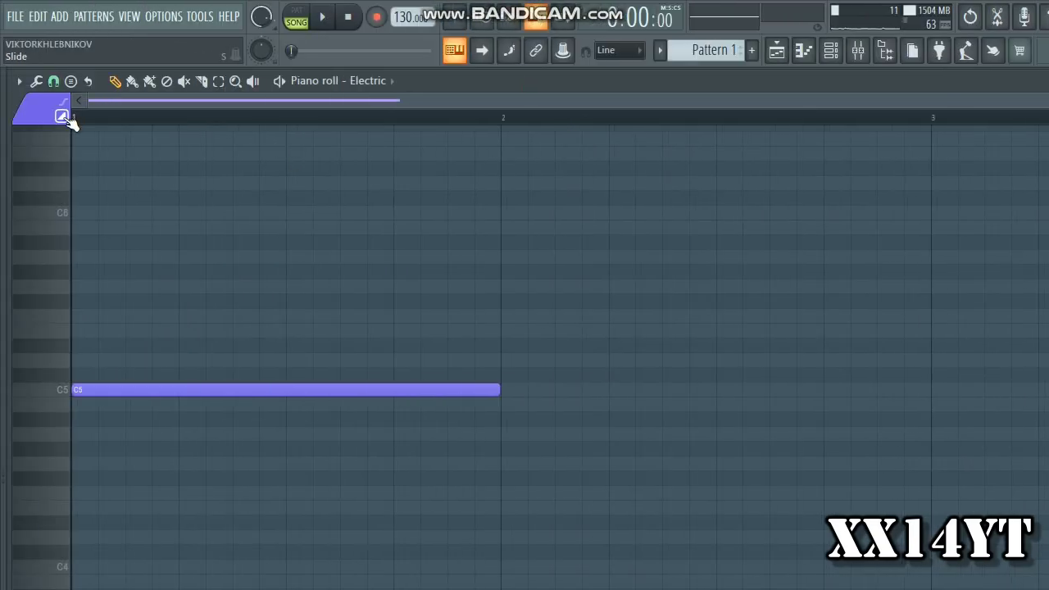
{"action": "left_click", "coordinate": [145, 237]}
{"action": "mouse_move", "coordinate": [5, 250]}
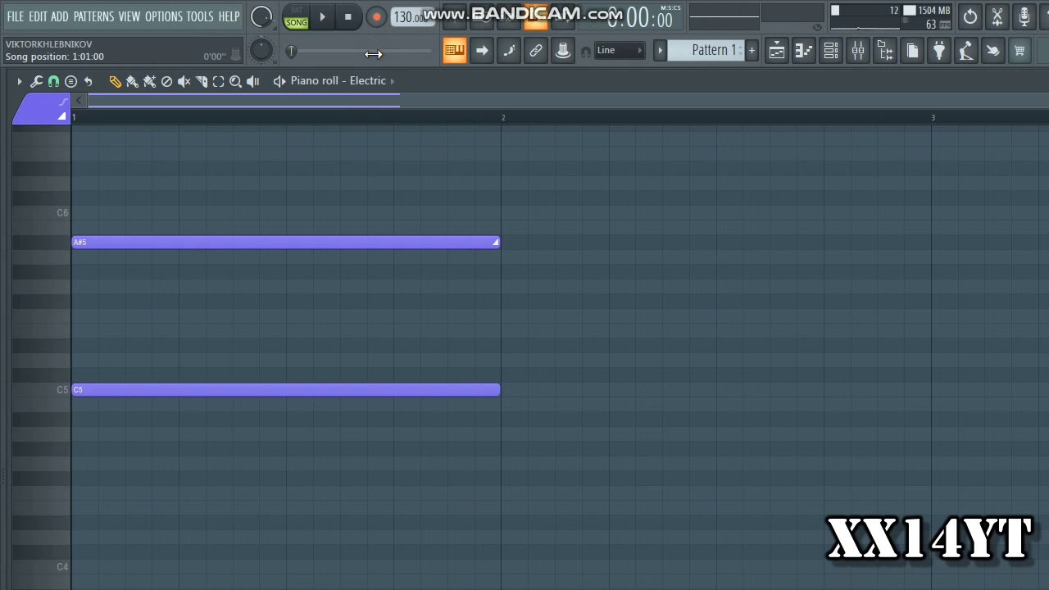
Play back the pattern to listen to the slide from C5 to A#5
{"action": "key", "text": "space"}
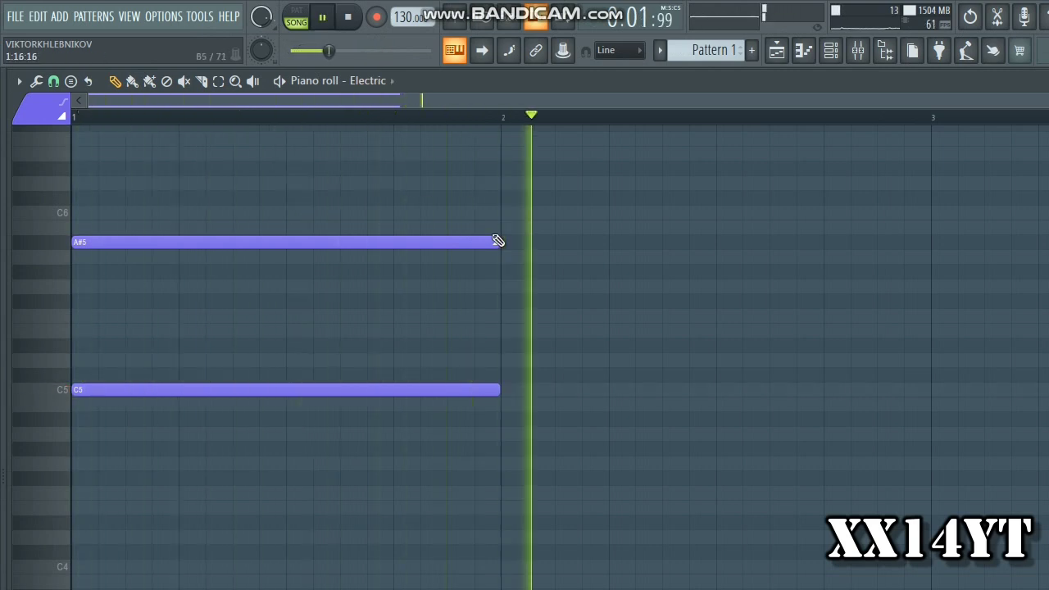
{"action": "key", "text": "space"}
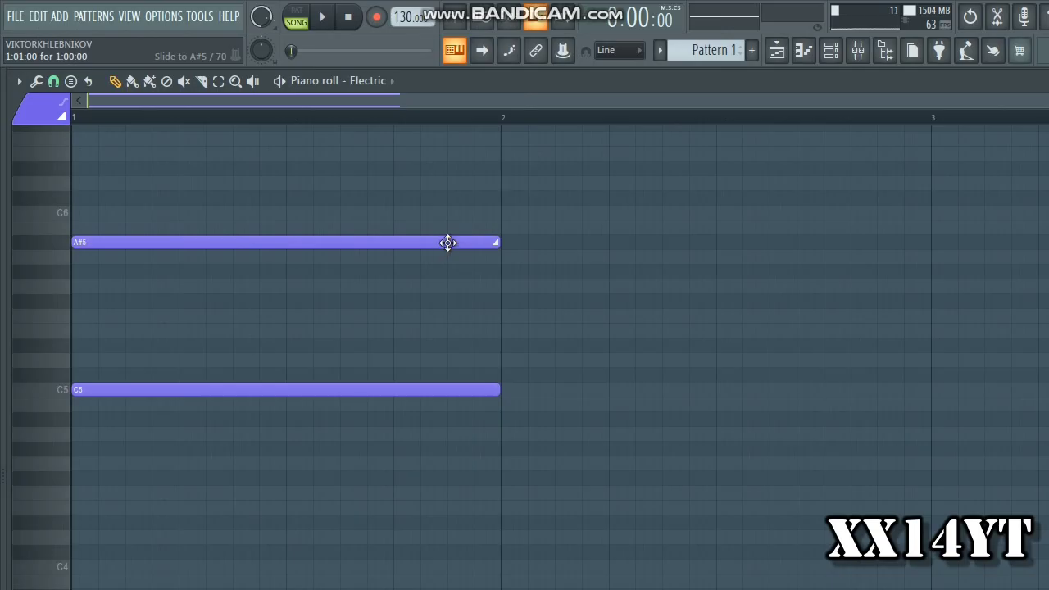
{"action": "key", "text": "alt+F8"}
{"action": "key", "text": "alt+F8"}
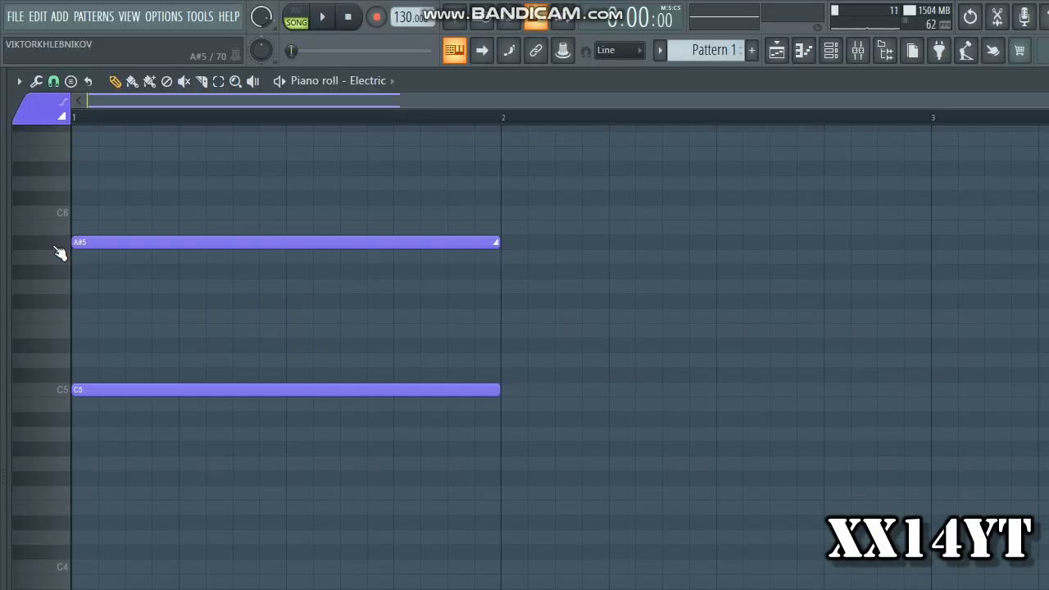
{"action": "key", "text": "space"}
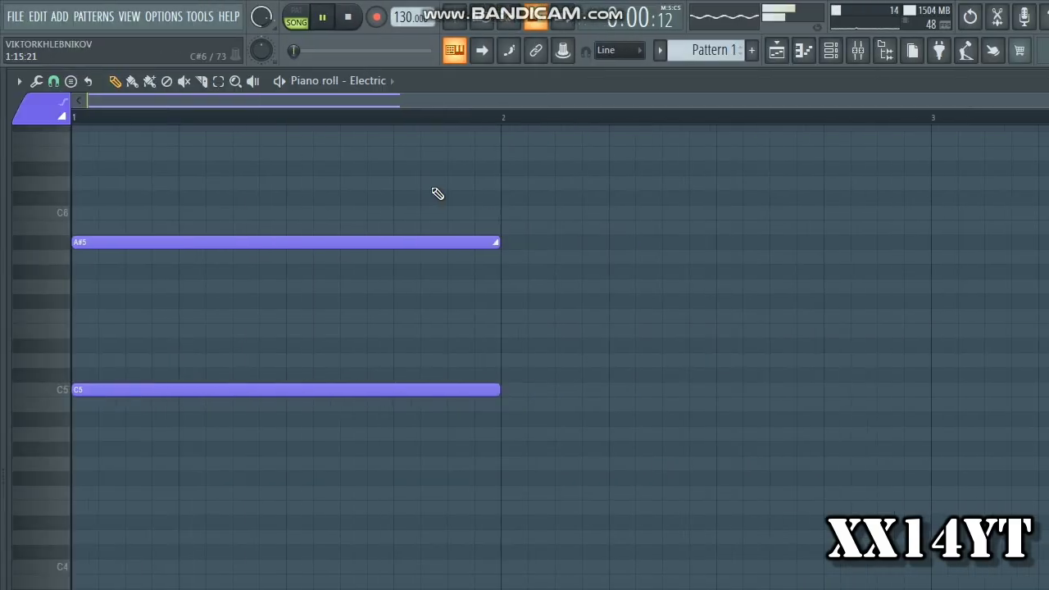
{"action": "key", "text": "space"}
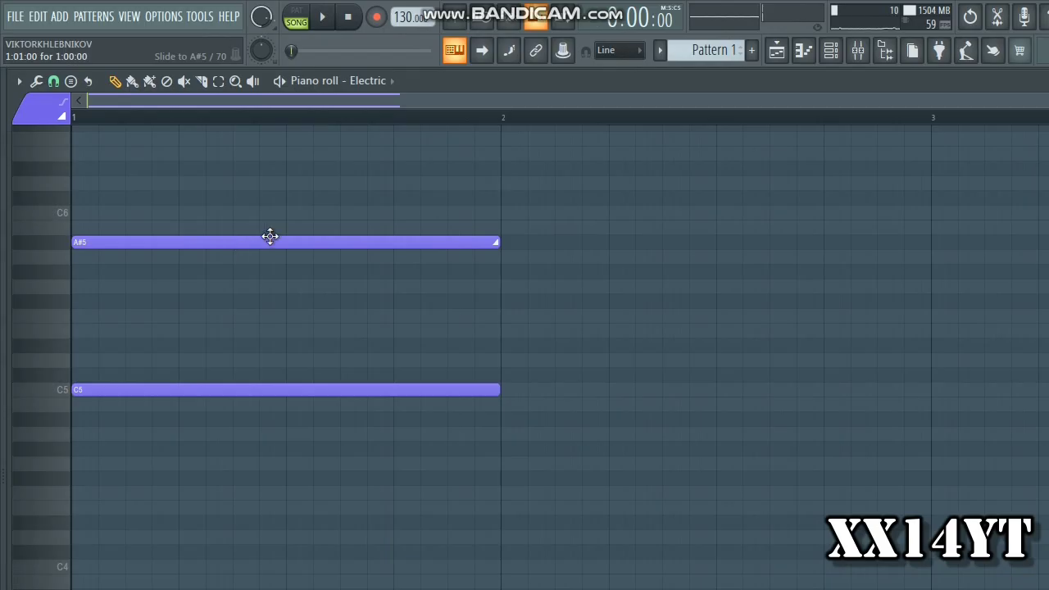
Try shorter lengths for the A#5 slide note, settling on 0:04:00, and play back the slide speed
{"action": "left_click", "coordinate": [270, 237]}
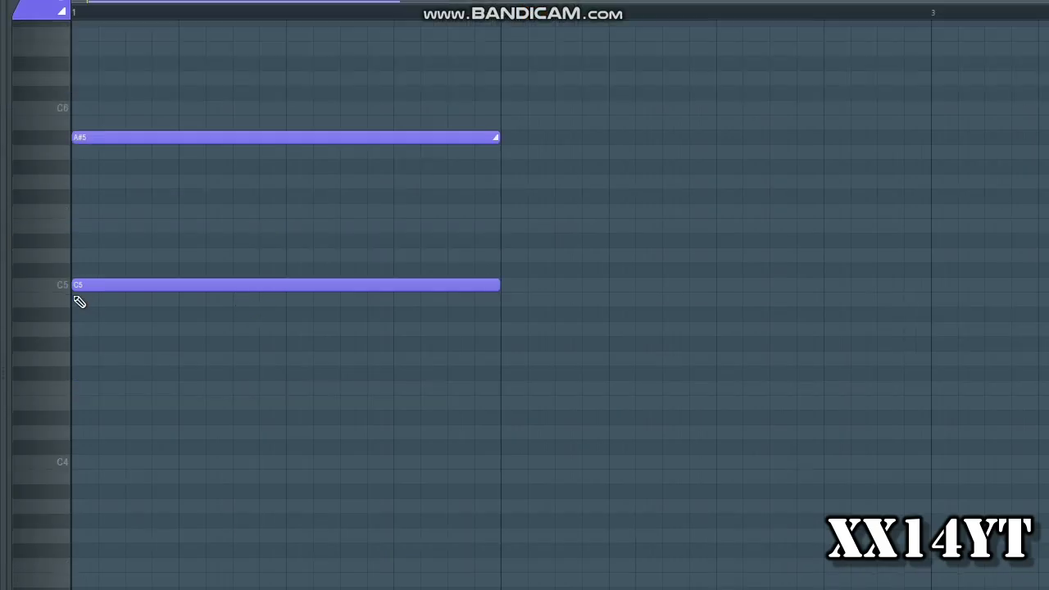
{"action": "left_click", "coordinate": [79, 390]}
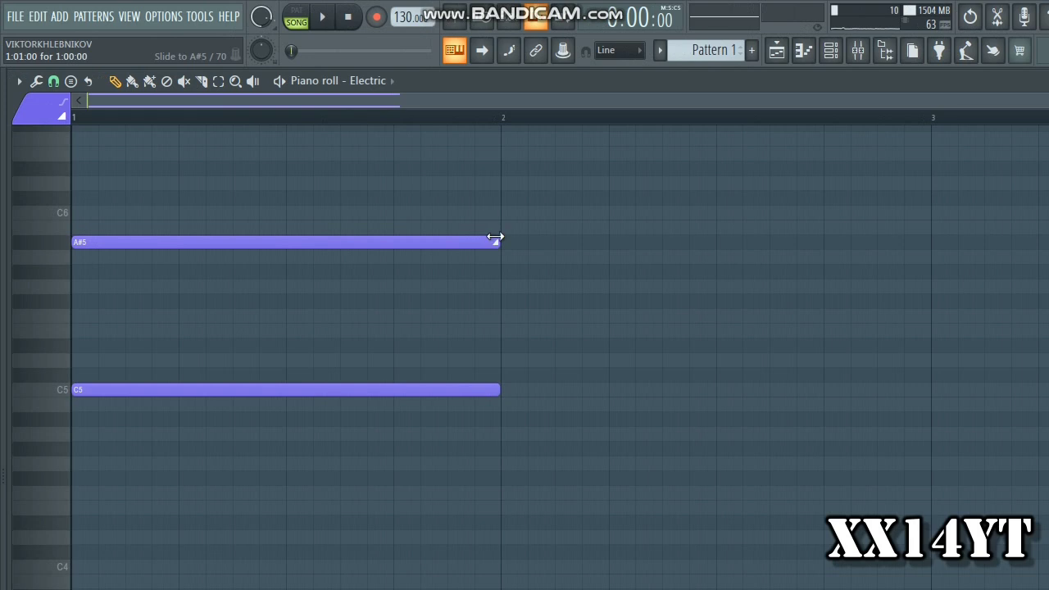
{"action": "left_click_drag", "start_coordinate": [495, 237], "coordinate": [95, 238]}
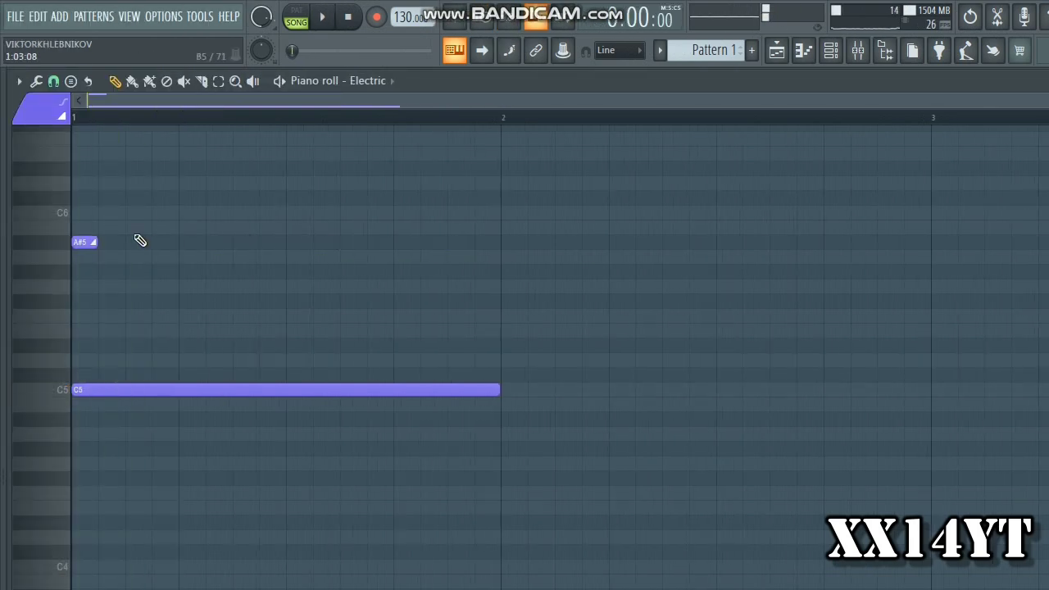
{"action": "left_click_drag", "start_coordinate": [94, 239], "coordinate": [120, 237]}
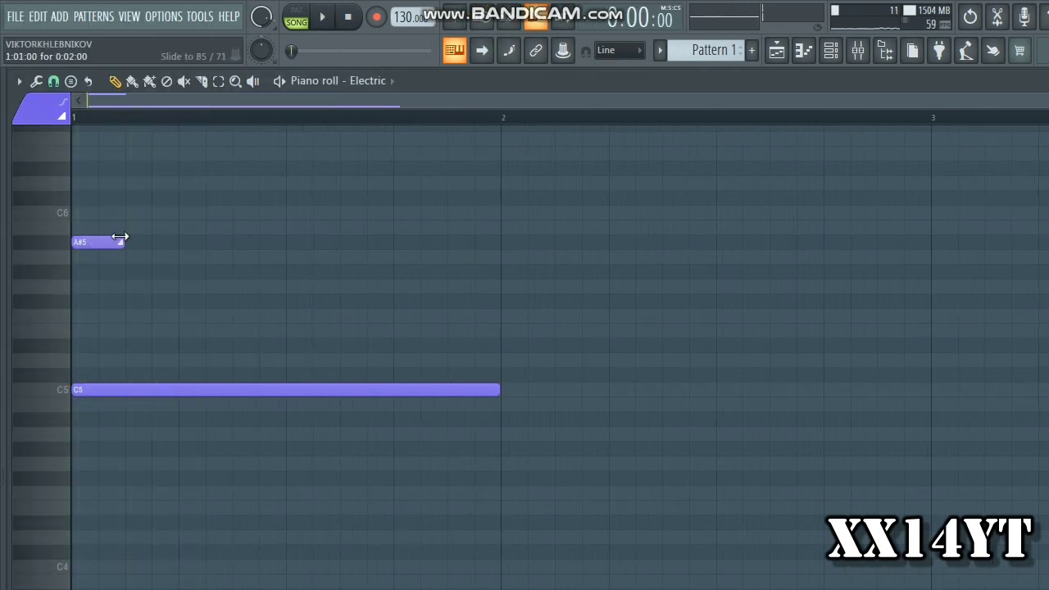
{"action": "key", "text": "space"}
{"action": "key", "text": "space"}
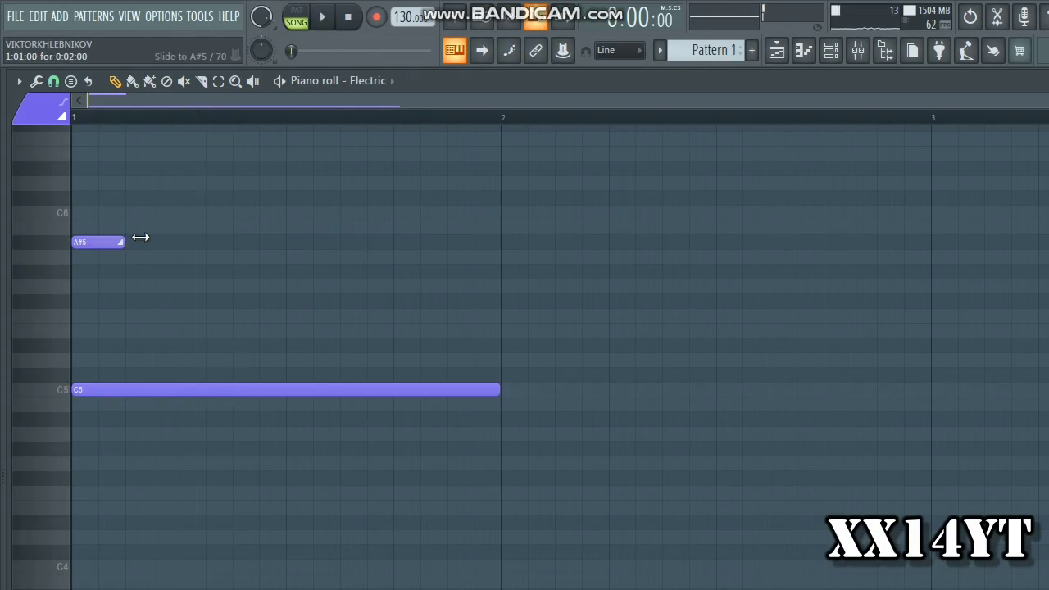
{"action": "key", "text": "space"}
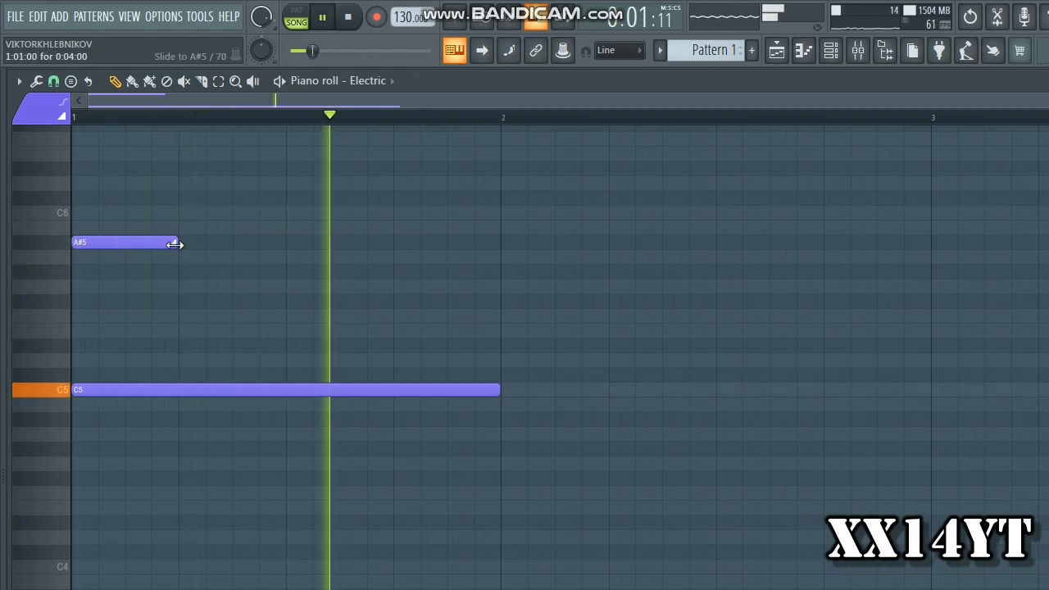
{"action": "key", "text": "space"}
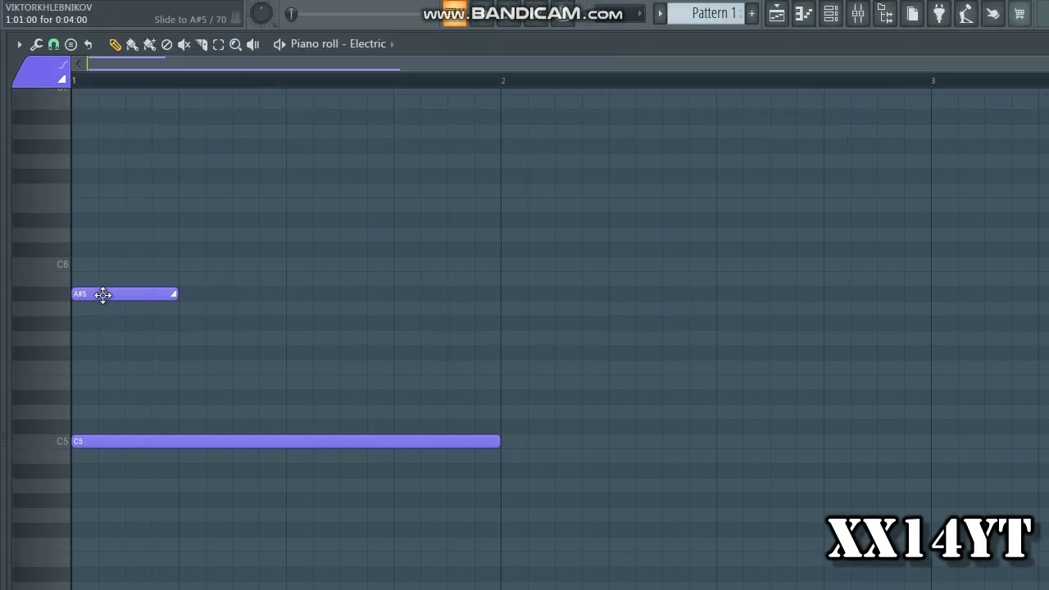
Raise the A#5 slide note at bar 1 to C6 and play back the slide from C5
{"action": "left_click_drag", "start_coordinate": [103, 295], "coordinate": [98, 264]}
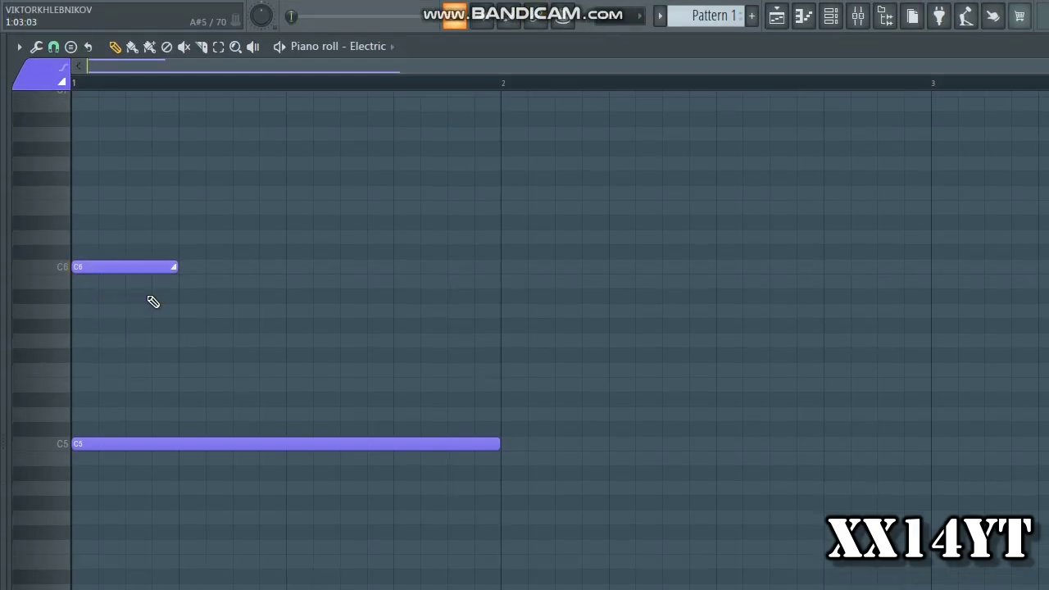
{"action": "key", "text": "space"}
{"action": "key", "text": "space"}
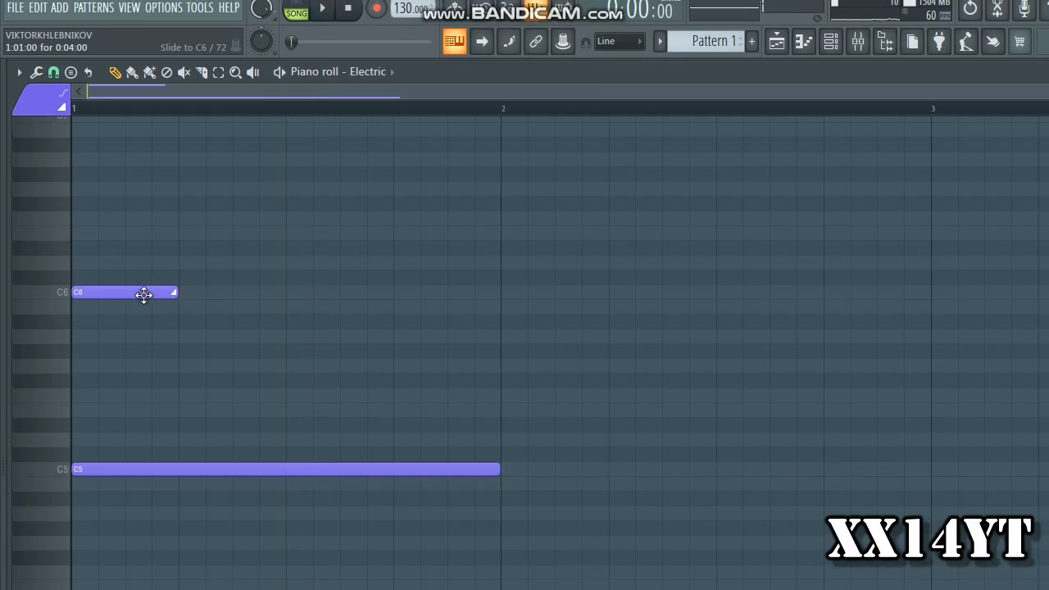
{"action": "left_click_drag", "start_coordinate": [140, 281], "coordinate": [121, 589]}
{"action": "left_click_drag", "start_coordinate": [121, 369], "coordinate": [66, 292]}
{"action": "key", "text": "space"}
{"action": "key", "text": "space"}
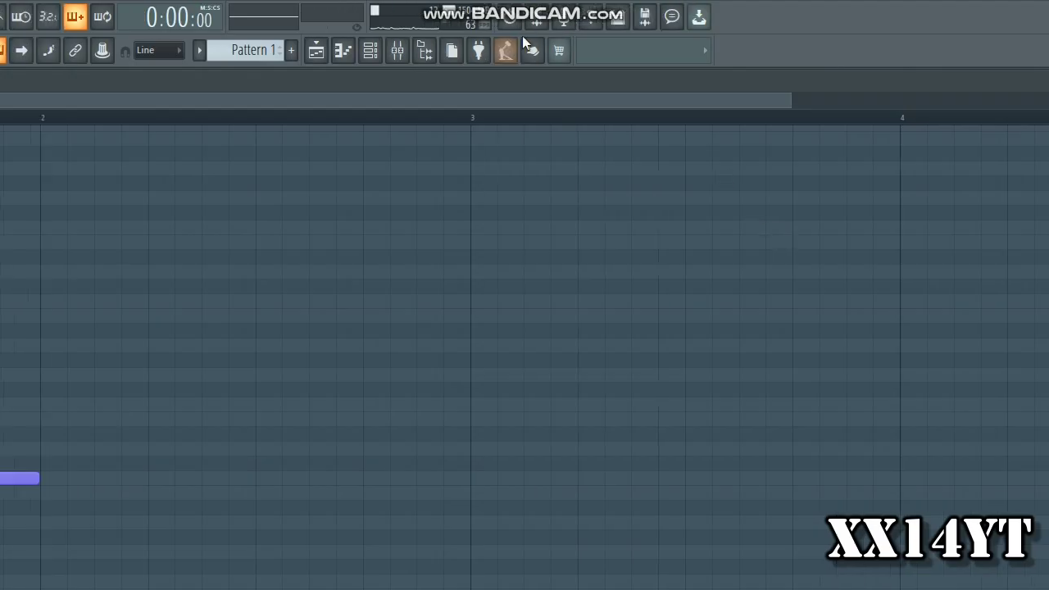
Select the Purity_2 channel and show its piano roll
{"action": "left_click", "coordinate": [306, 50]}
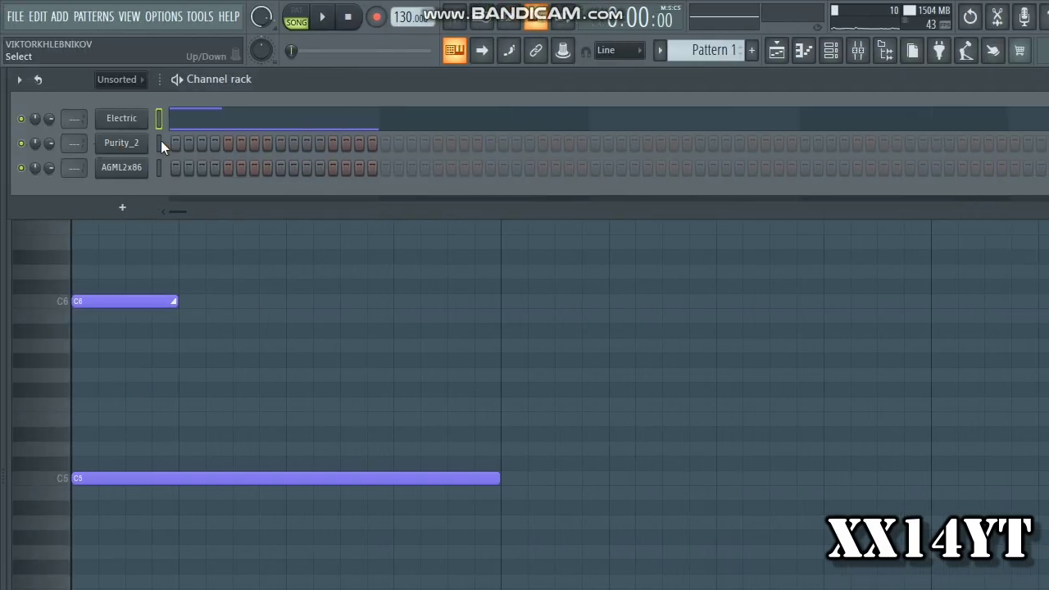
{"action": "left_click", "coordinate": [161, 143]}
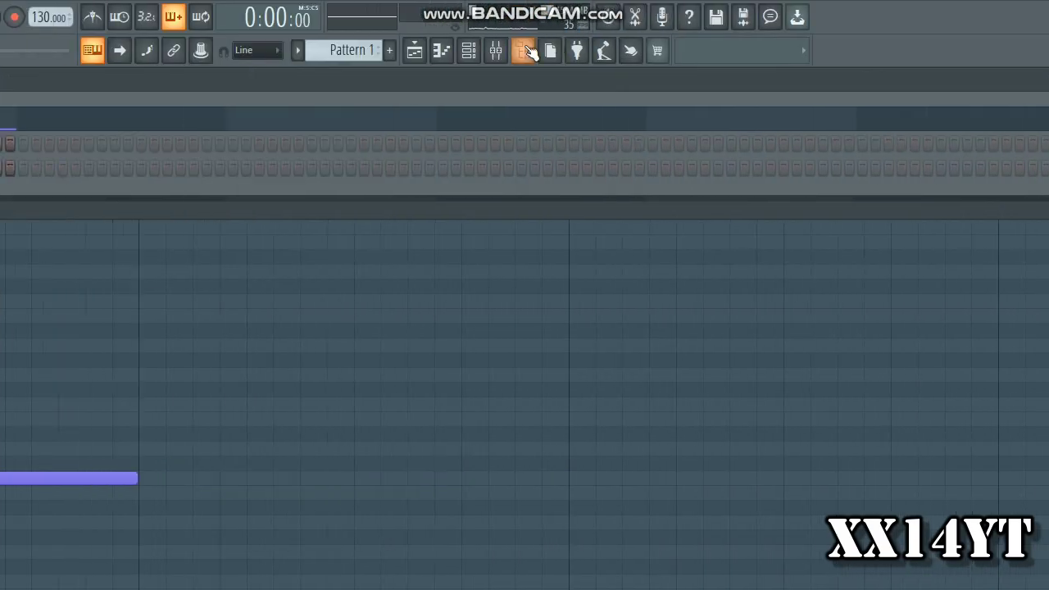
{"action": "left_click", "coordinate": [805, 49]}
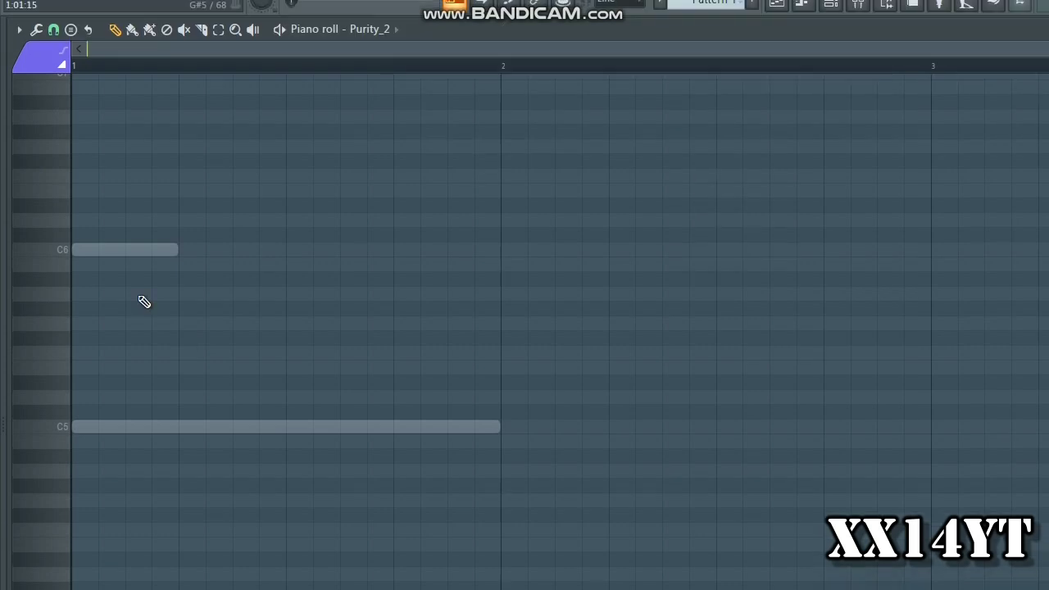
Place a 0:04:00 slide note at C6 and a one-bar regular note at C5, both starting at bar 1 of Purity_2
{"action": "left_click", "coordinate": [86, 426]}
{"action": "left_click_drag", "start_coordinate": [145, 427], "coordinate": [78, 235]}
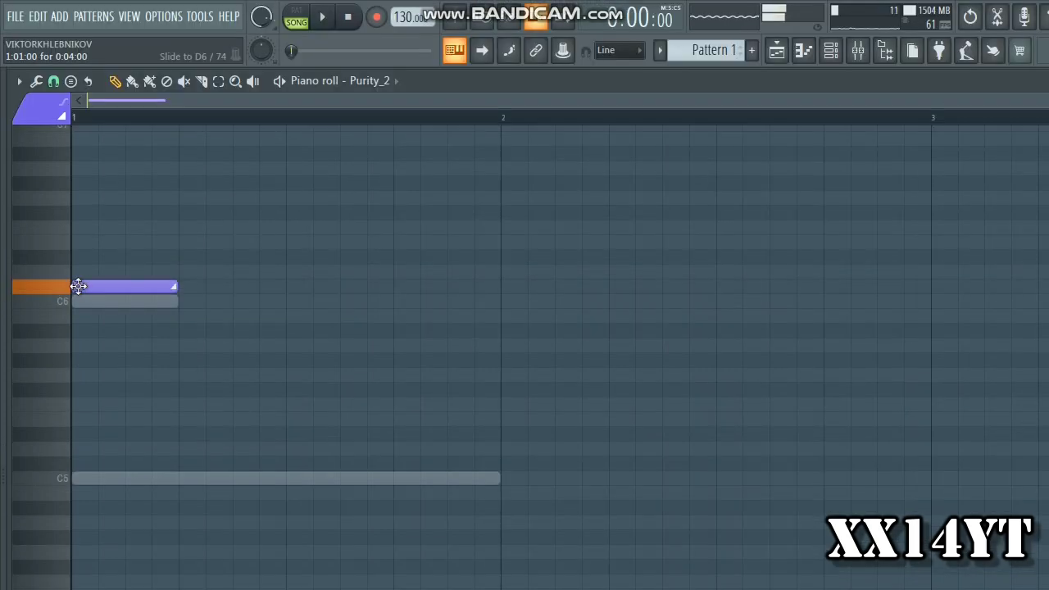
{"action": "left_click_drag", "start_coordinate": [77, 295], "coordinate": [77, 307]}
{"action": "left_click", "coordinate": [75, 478]}
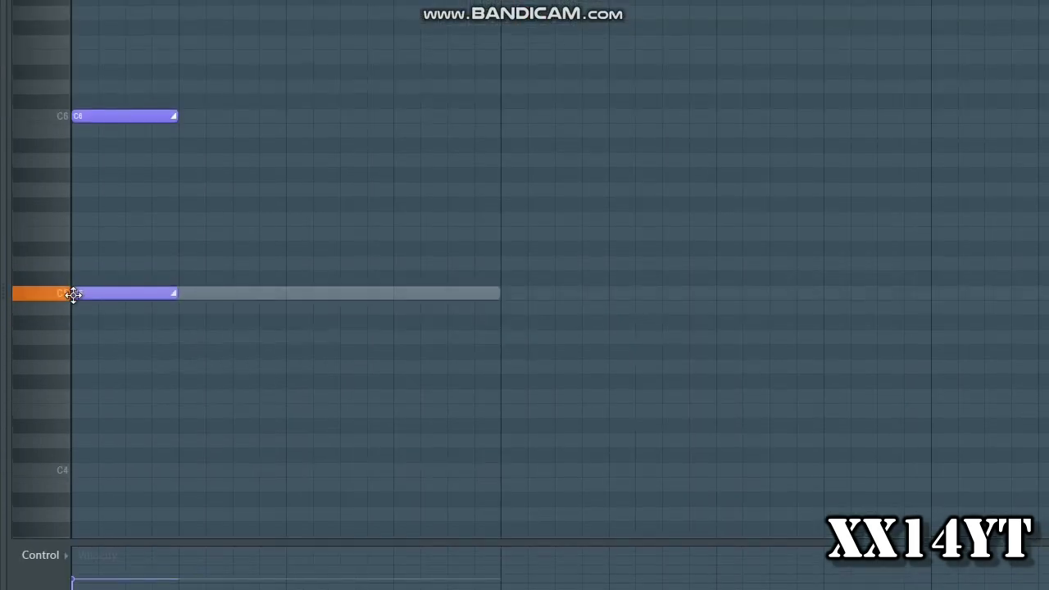
{"action": "right_click", "coordinate": [80, 476]}
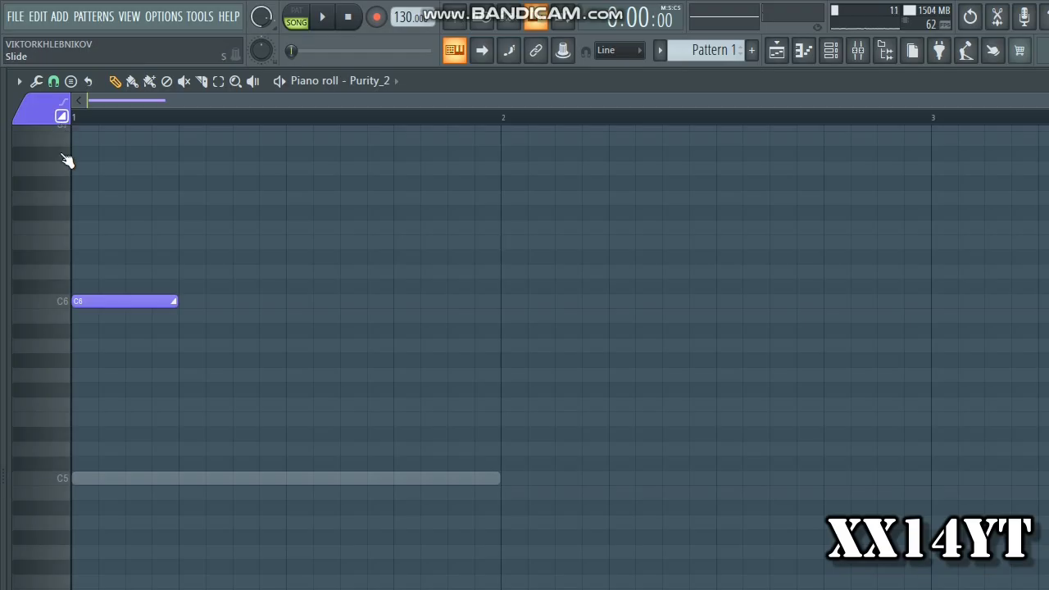
{"action": "left_click", "coordinate": [74, 301]}
{"action": "left_click_drag", "start_coordinate": [175, 295], "coordinate": [487, 295]}
Mute the Electric channel and play back the Purity_2 notes several times to hear whether they slide
{"action": "left_click", "coordinate": [559, 52]}
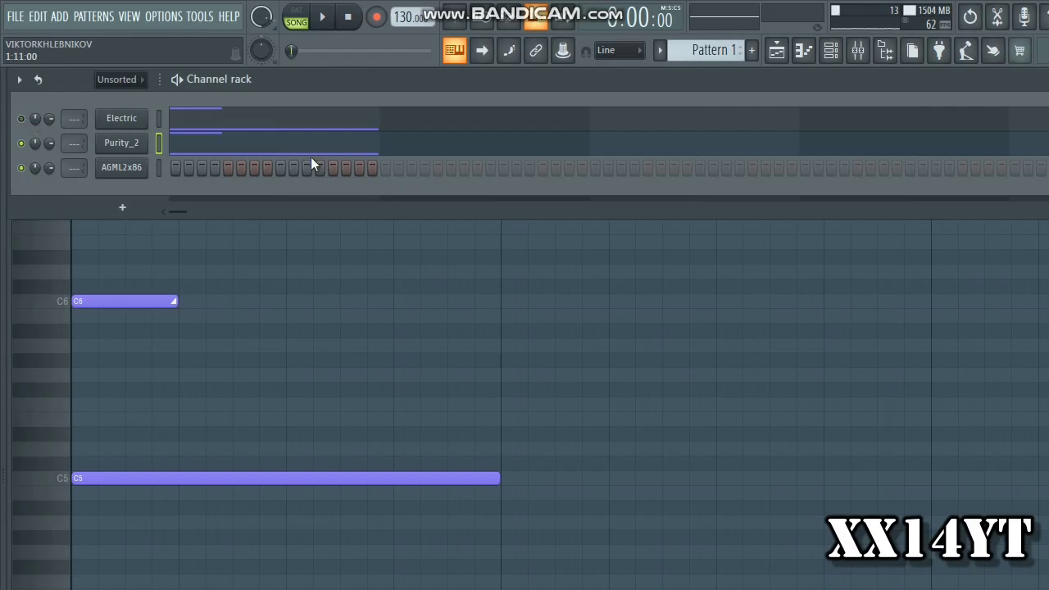
{"action": "right_click", "coordinate": [315, 336]}
{"action": "key", "text": "space"}
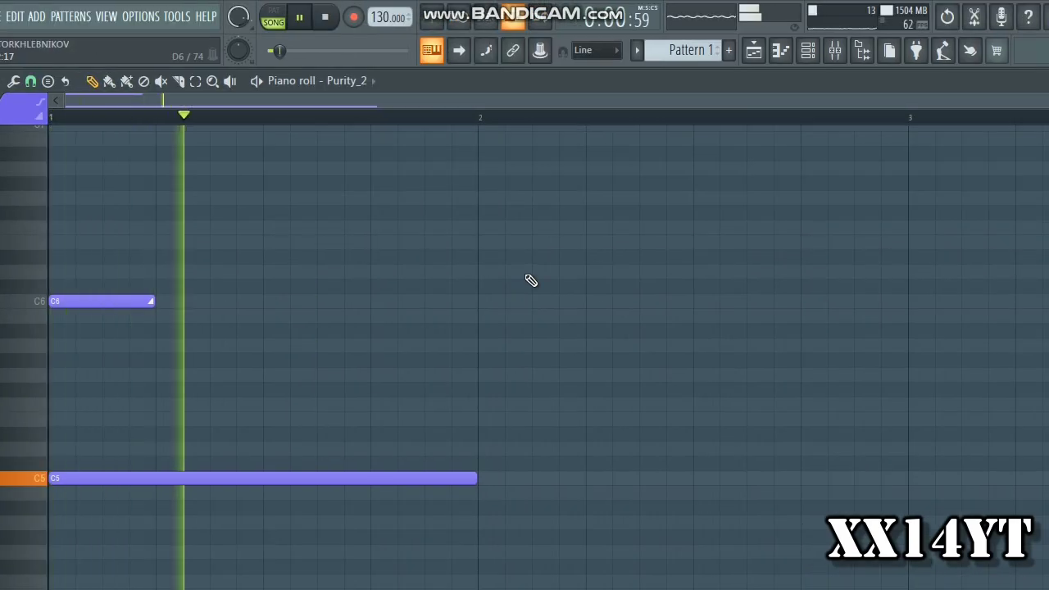
{"action": "key", "text": "space"}
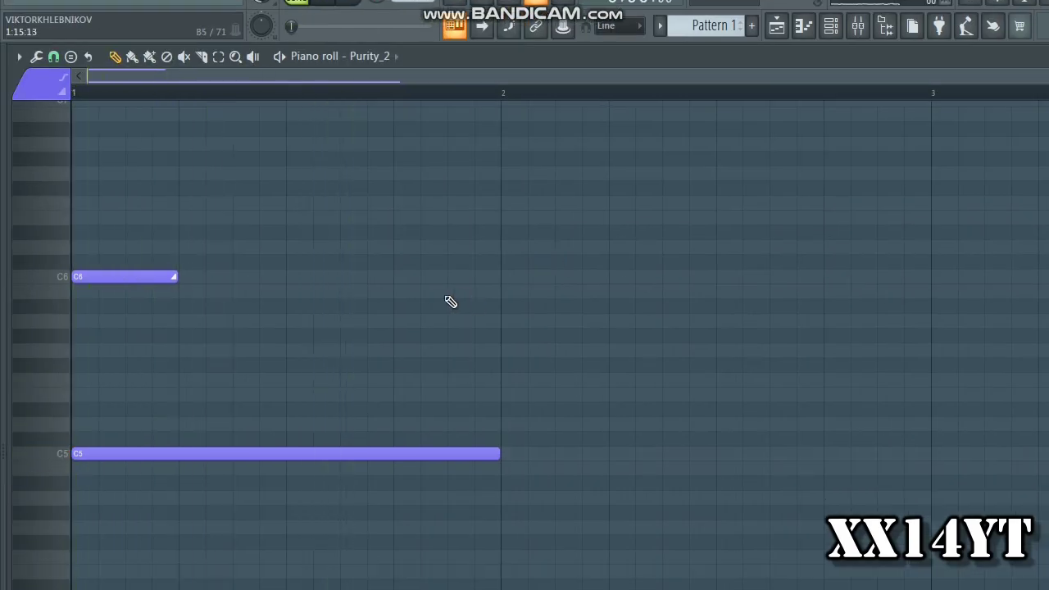
{"action": "key", "text": "space"}
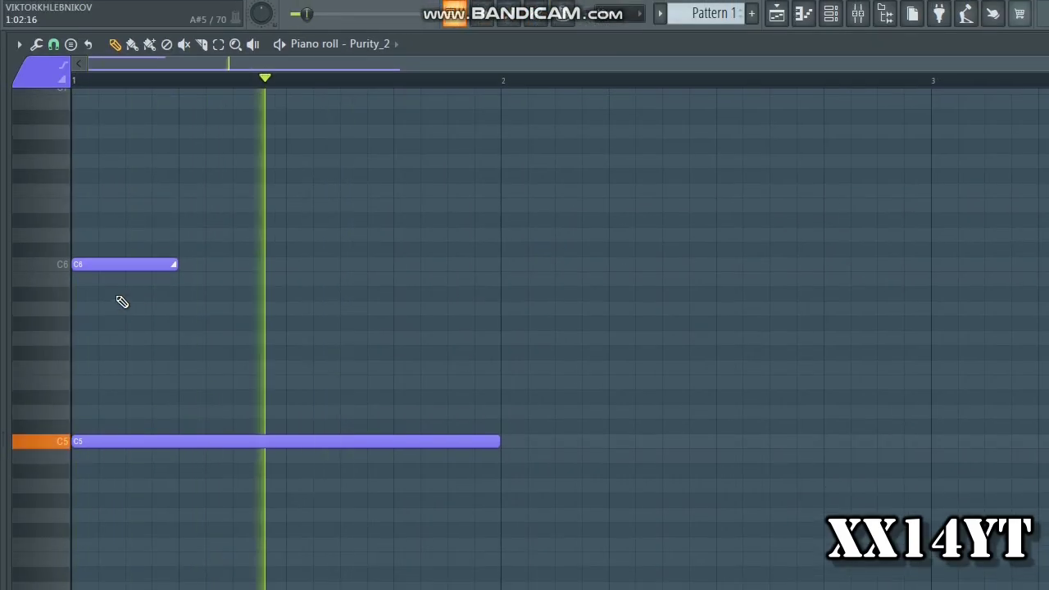
{"action": "key", "text": "space"}
Delete the C6 slide note in Purity_2 and play back the C5 note alone for comparison
{"action": "key", "text": "space"}
{"action": "key", "text": "space"}
{"action": "right_click", "coordinate": [111, 300]}
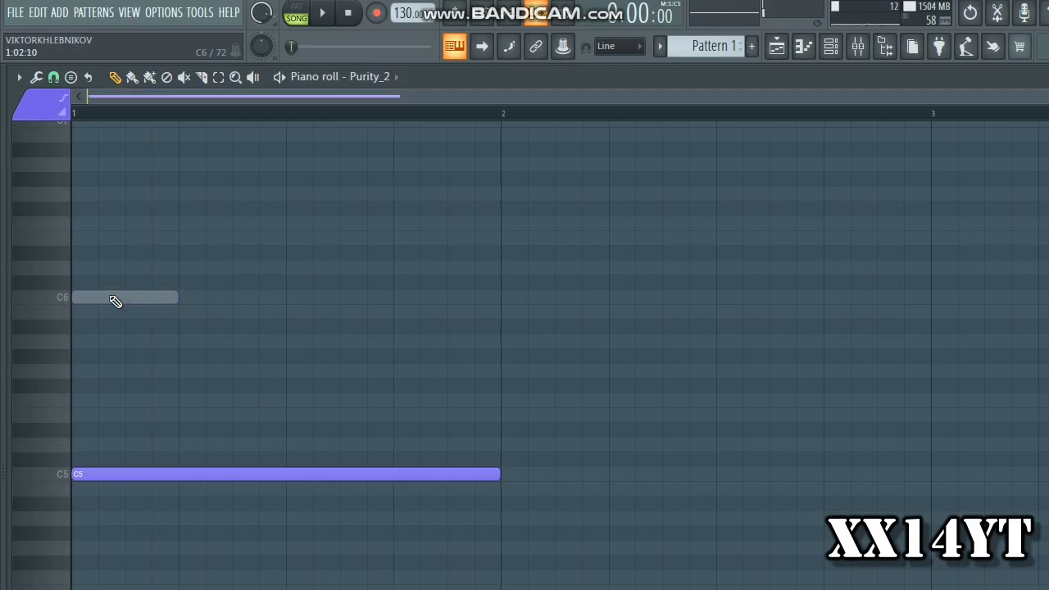
{"action": "key", "text": "space"}
Add a one-bar C6 slide note above the C5 note in Purity_2 and play back the pattern
{"action": "key", "text": "space"}
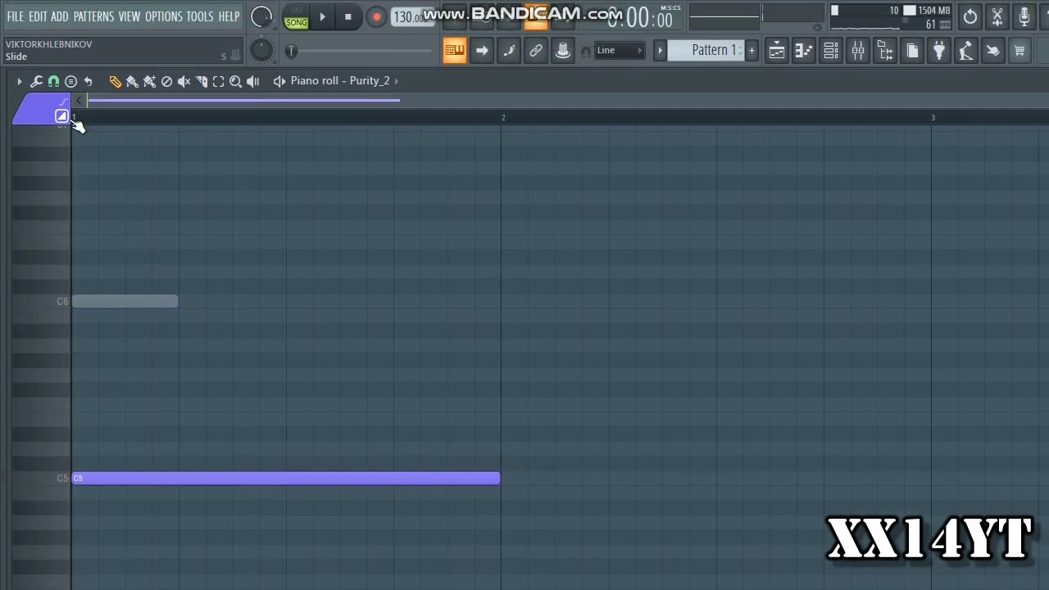
{"action": "mouse_move", "coordinate": [104, 300]}
{"action": "left_mouse_down"}
{"action": "mouse_move", "coordinate": [3, 297]}
{"action": "mouse_move", "coordinate": [2, 285]}
{"action": "left_mouse_up"}
{"action": "key", "text": "space"}
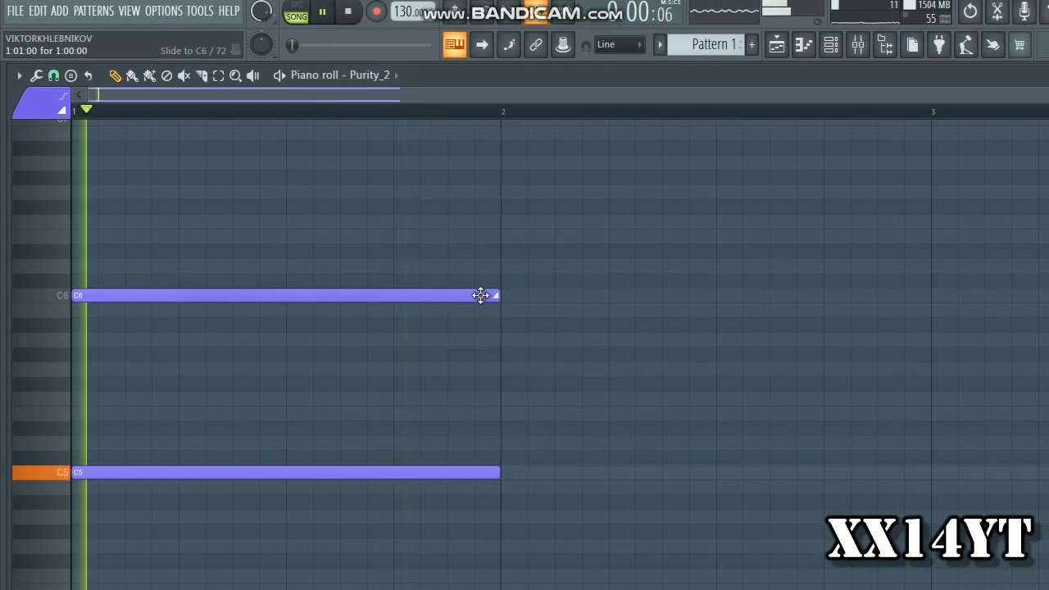
{"action": "key", "text": "space"}
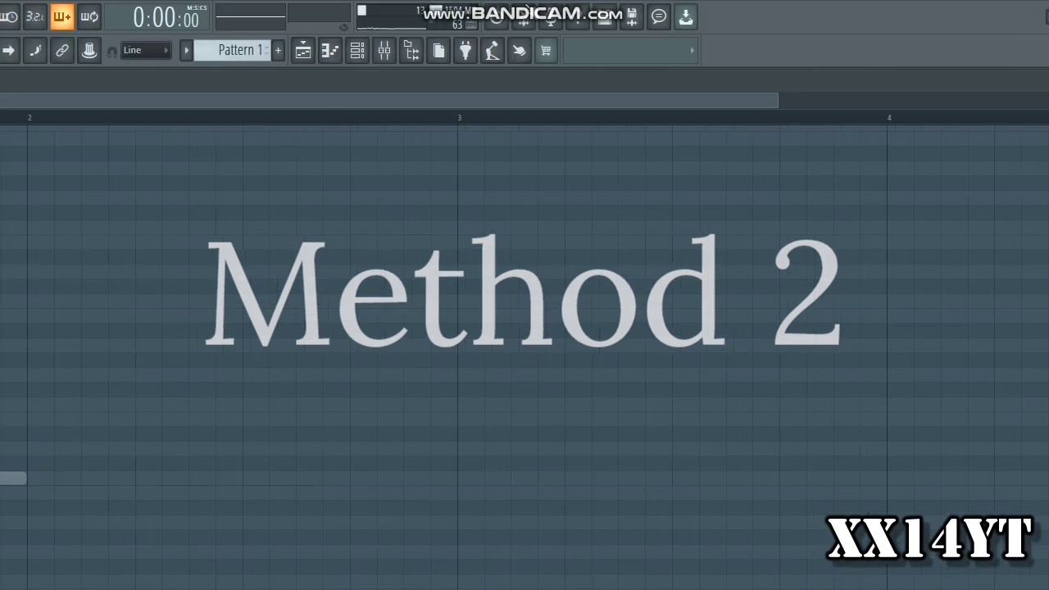
Open the Purity_2 instrument and audition repeated notes with its pitch bend wheel
{"action": "left_click", "coordinate": [357, 50]}
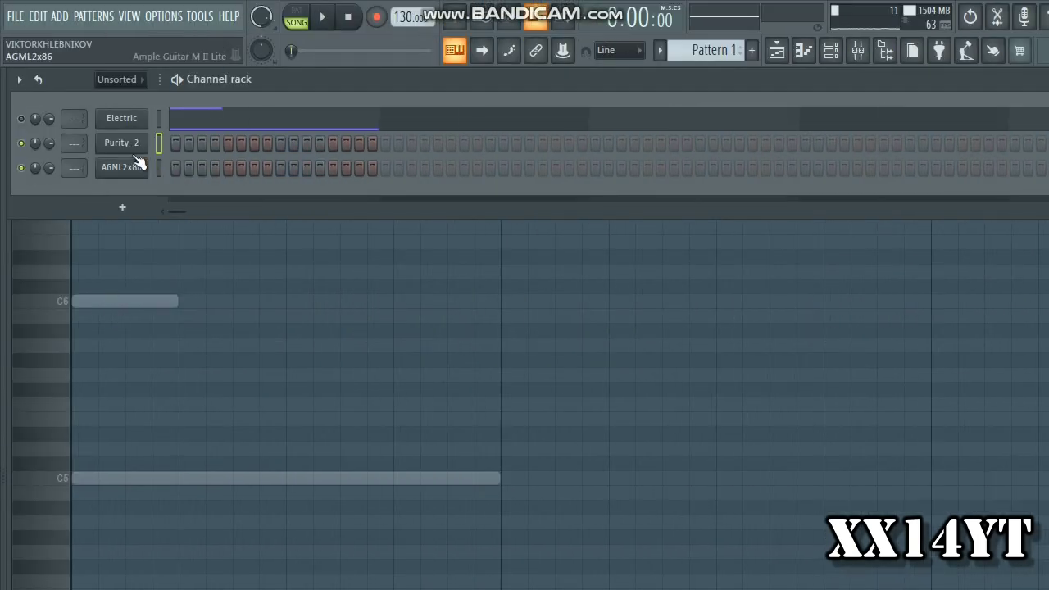
{"action": "left_click", "coordinate": [128, 147]}
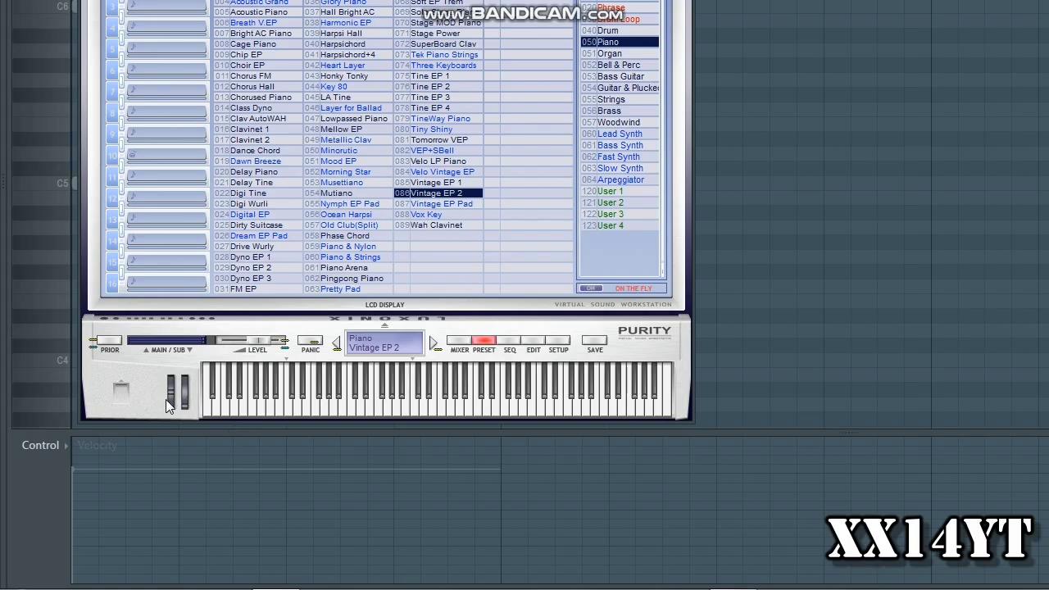
{"action": "key", "text": "x"}
{"action": "key", "text": "x"}
{"action": "key", "text": "x"}
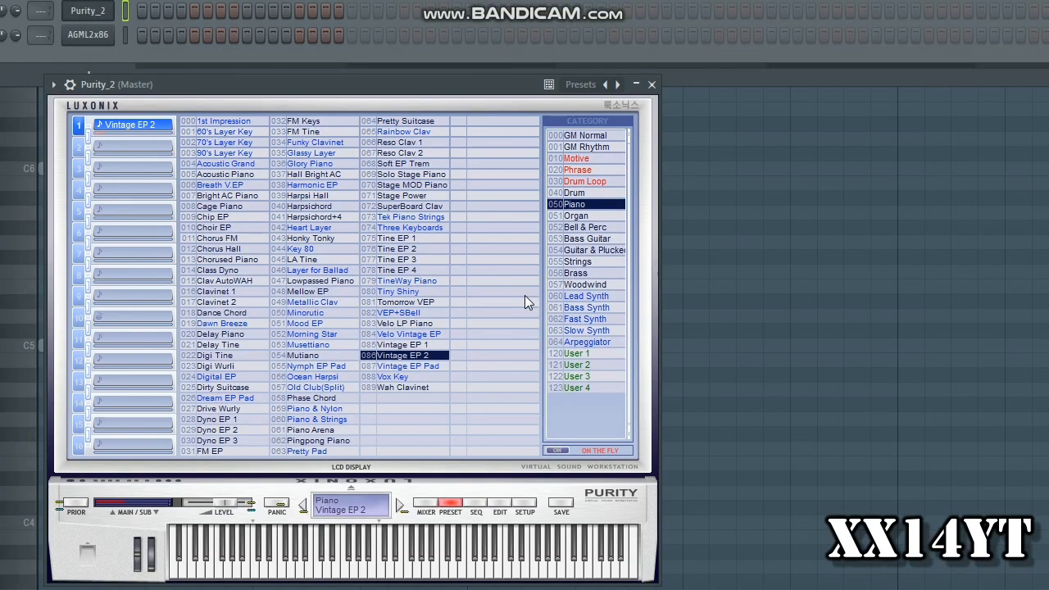
Audition the Vibraphone preset from Bell & Perc with the pitch wheel and reload the Piano preset Vintage EP 2
{"action": "left_click", "coordinate": [619, 64]}
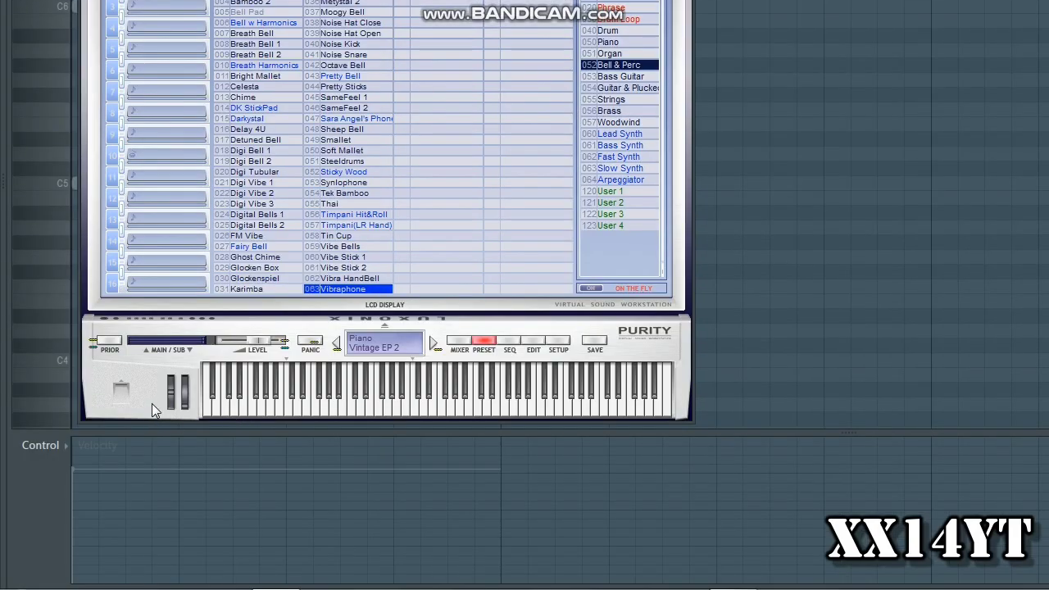
{"action": "key", "text": "x"}
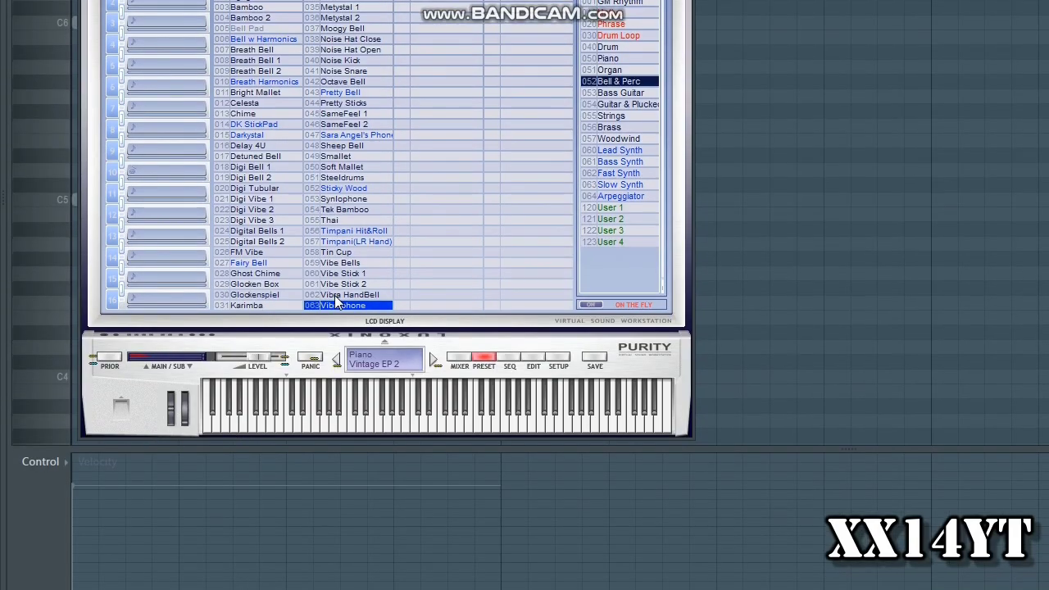
{"action": "left_click", "coordinate": [333, 305]}
{"action": "key", "text": "x"}
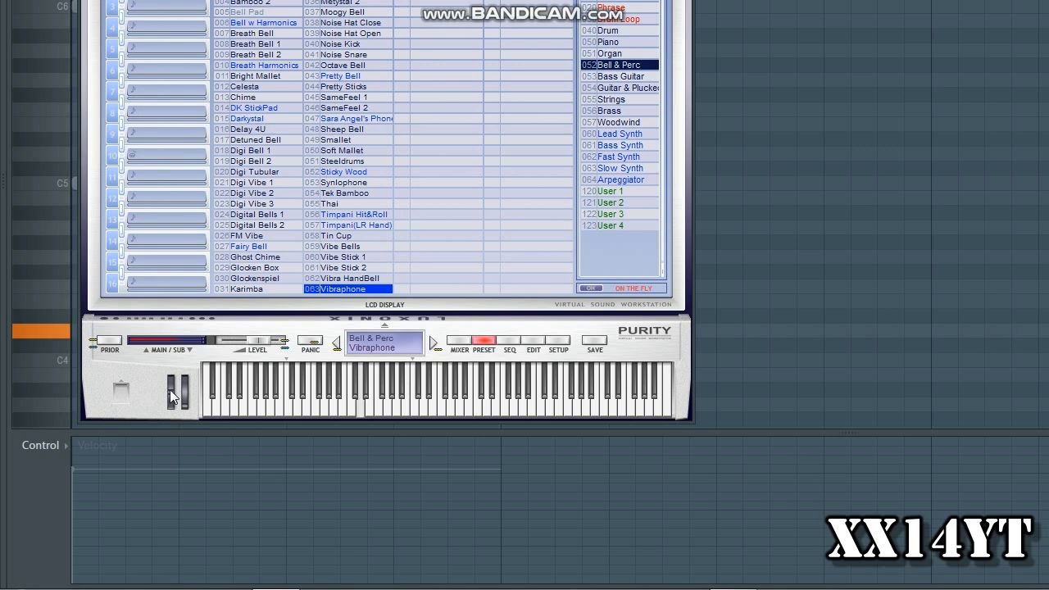
{"action": "key", "text": "x"}
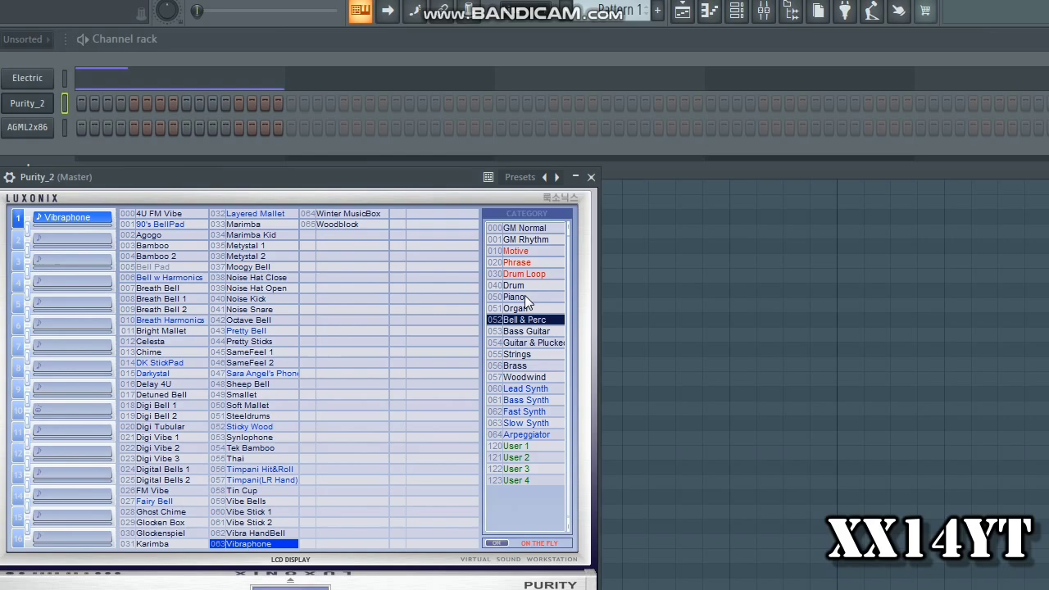
{"action": "left_click", "coordinate": [608, 41]}
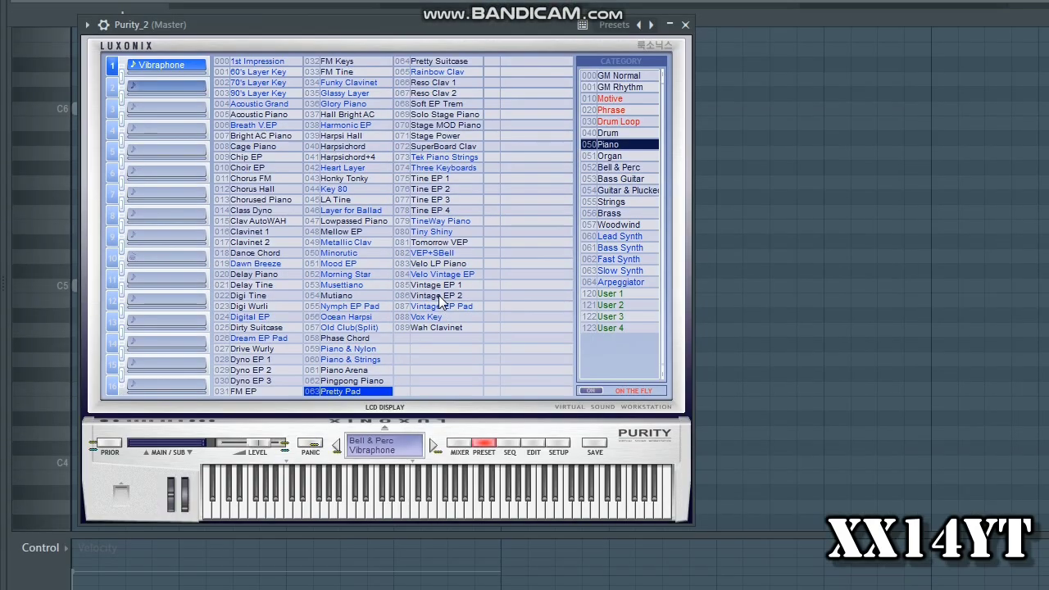
{"action": "left_click", "coordinate": [436, 392]}
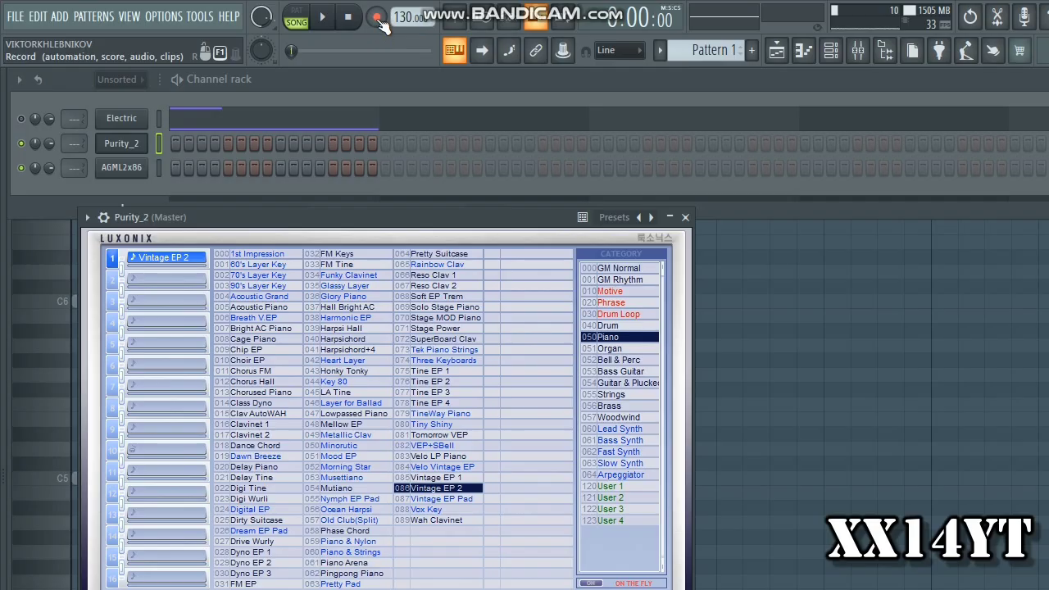
Review the recording filter options, including Automation and Notes, and arm recording
{"action": "right_click", "coordinate": [378, 21]}
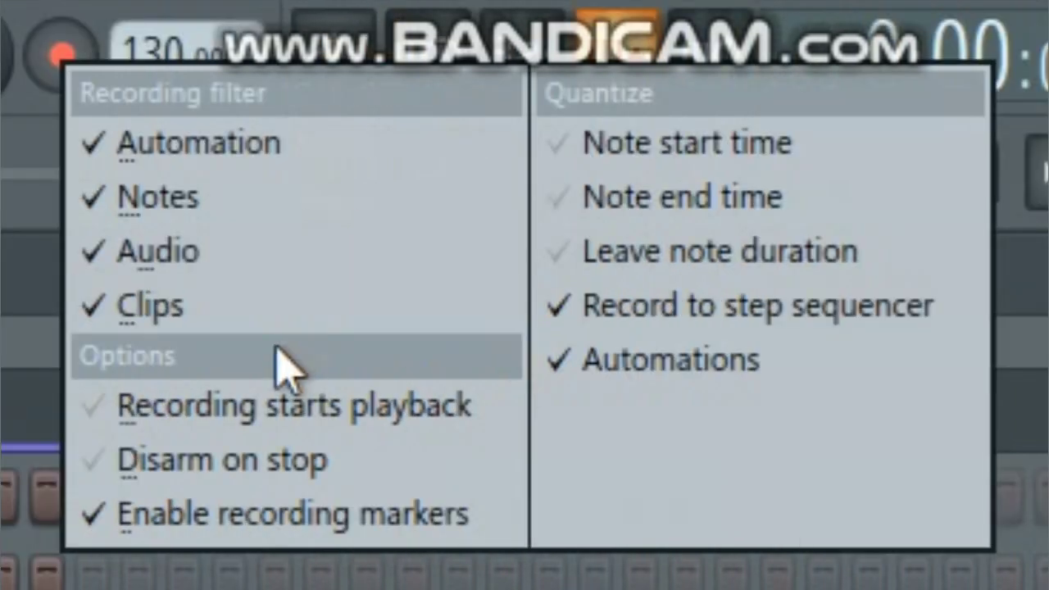
{"action": "left_click", "coordinate": [305, 461]}
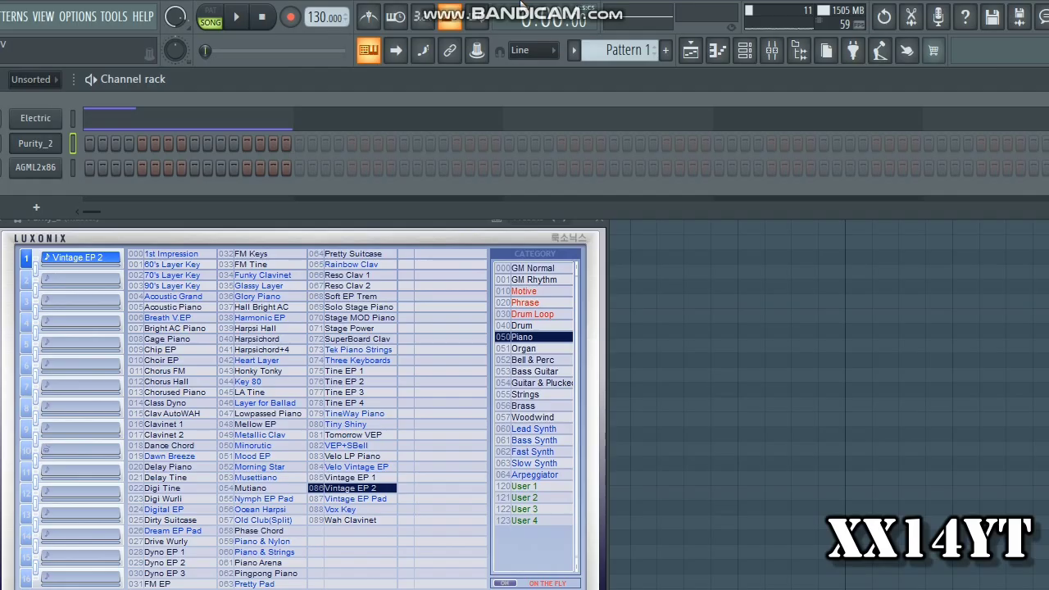
{"action": "left_click", "coordinate": [62, 56]}
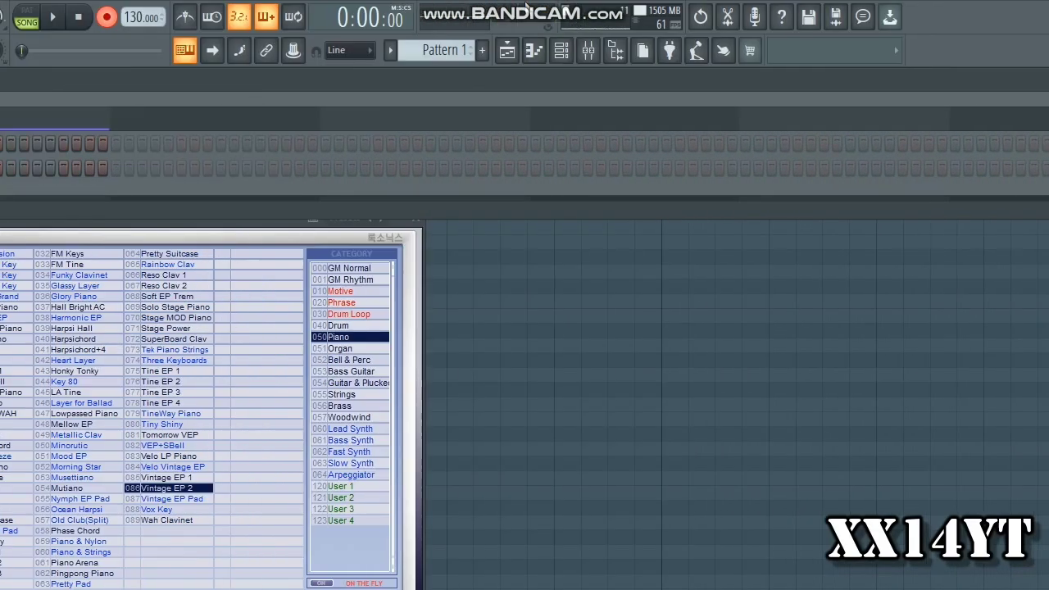
Record a short test note with a pitch wheel movement on the Purity_2 channel
{"action": "key", "text": "space"}
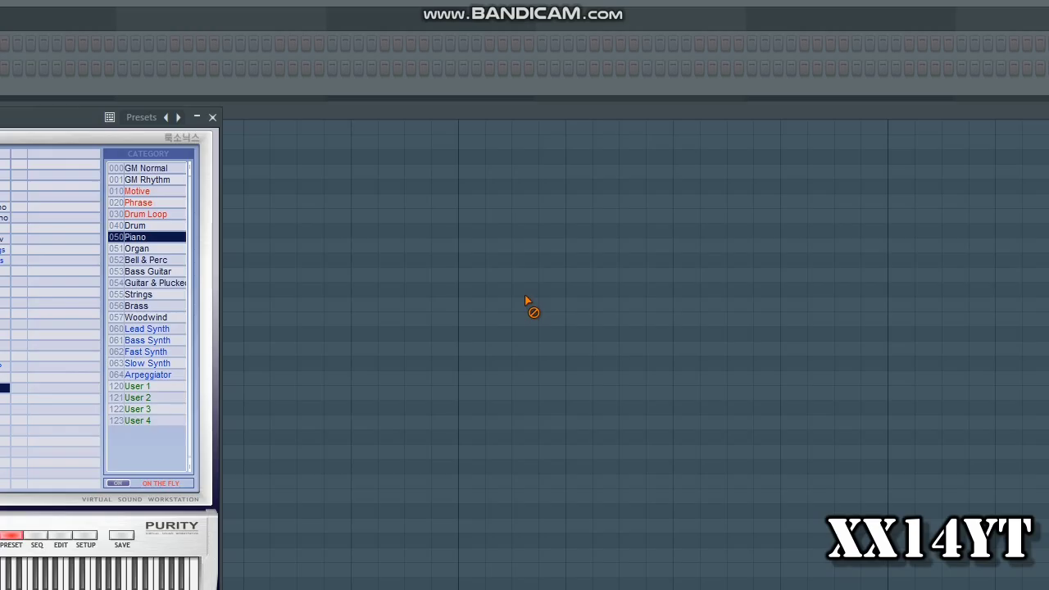
{"action": "right_click", "coordinate": [1002, 108]}
{"action": "key", "text": "space"}
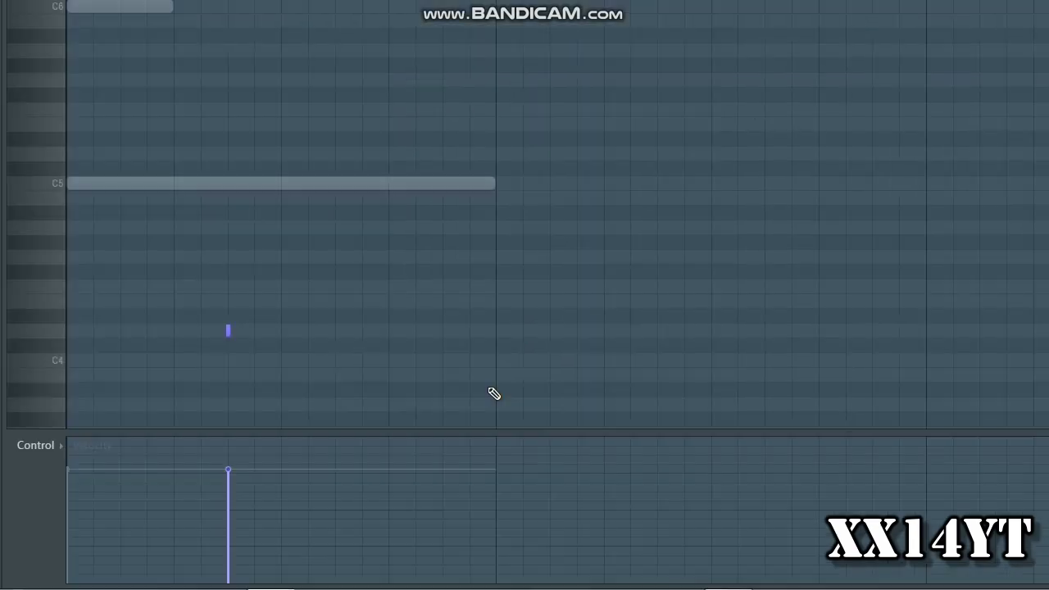
Check the note and channel properties offered in the Purity_2 control lane and play back the pattern
{"action": "left_click", "coordinate": [66, 445]}
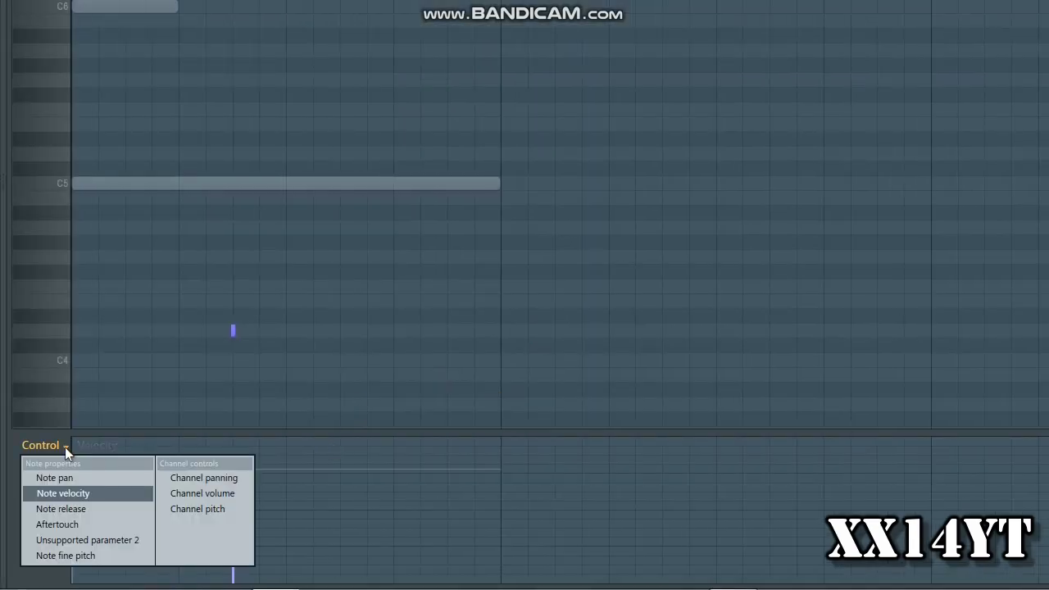
{"action": "left_click", "coordinate": [70, 447]}
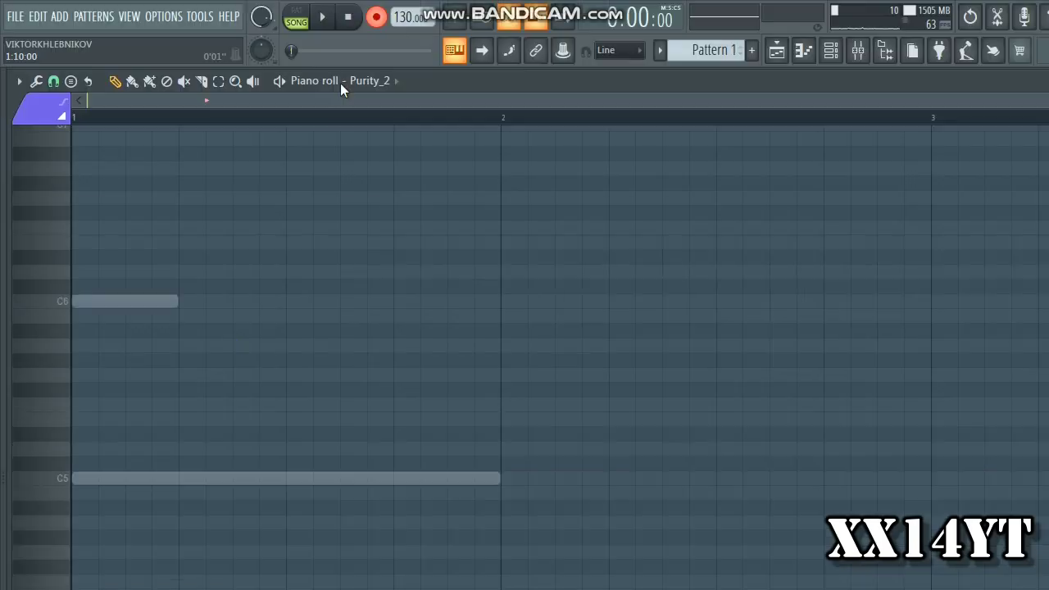
{"action": "key", "text": "space"}
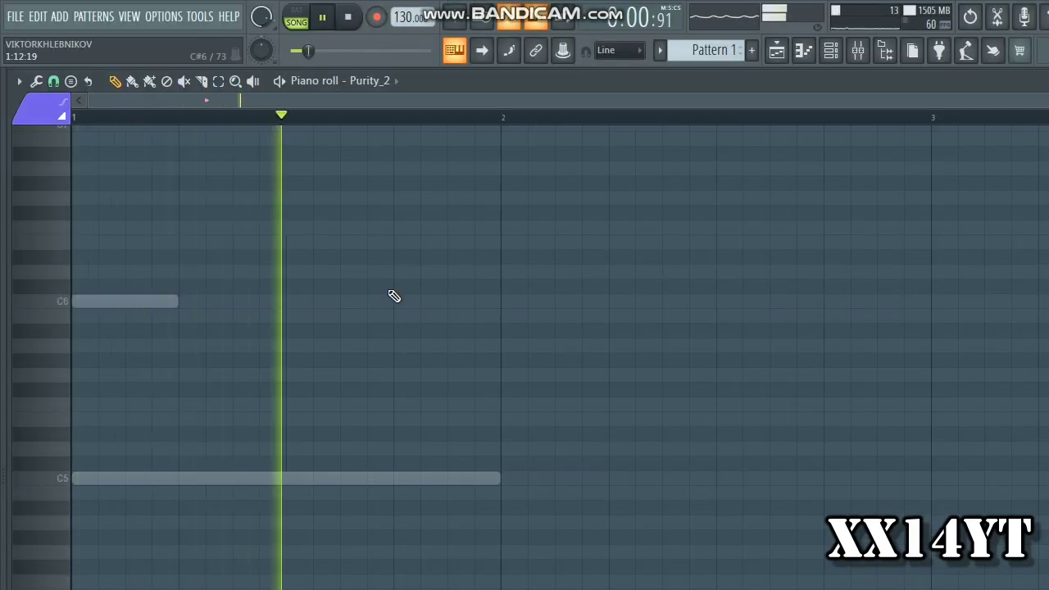
{"action": "key", "text": "space"}
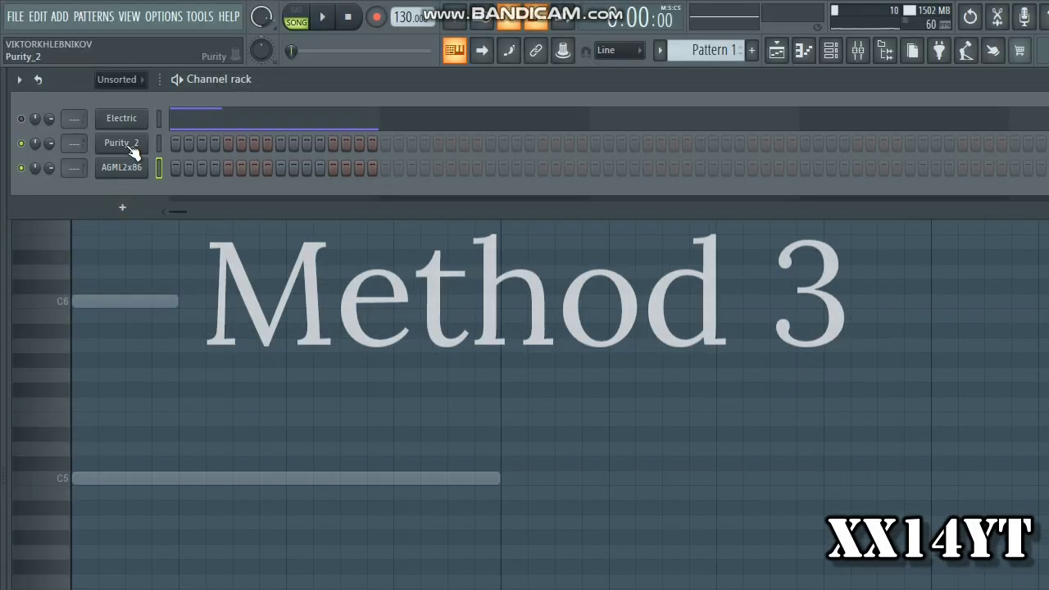
Show the Purity_2 channel settings, reset the channel pitch and set its pitch range to 48 semitones
{"action": "left_click", "coordinate": [130, 149]}
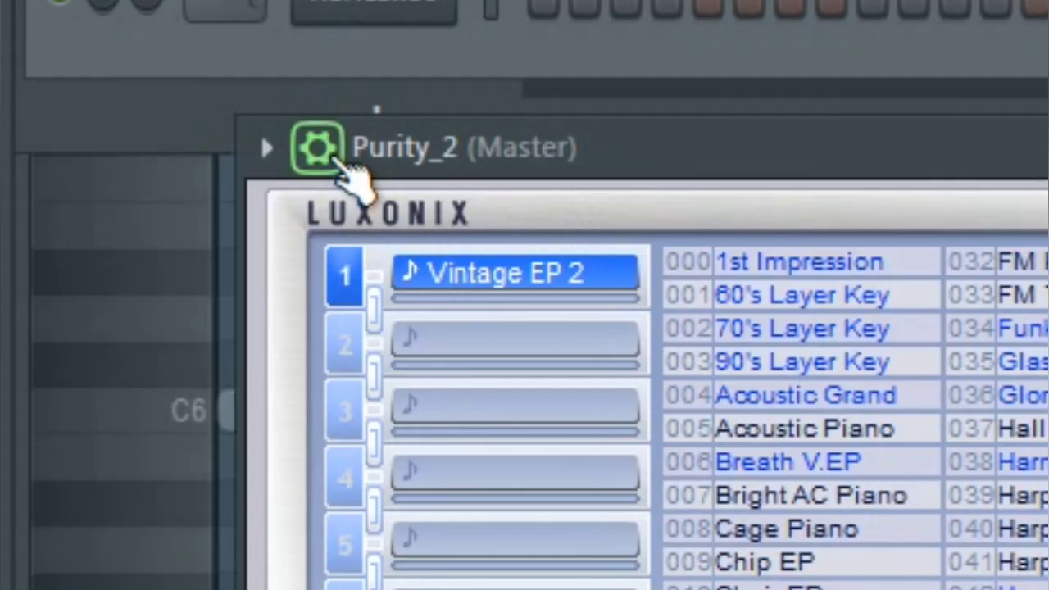
{"action": "left_click", "coordinate": [104, 218]}
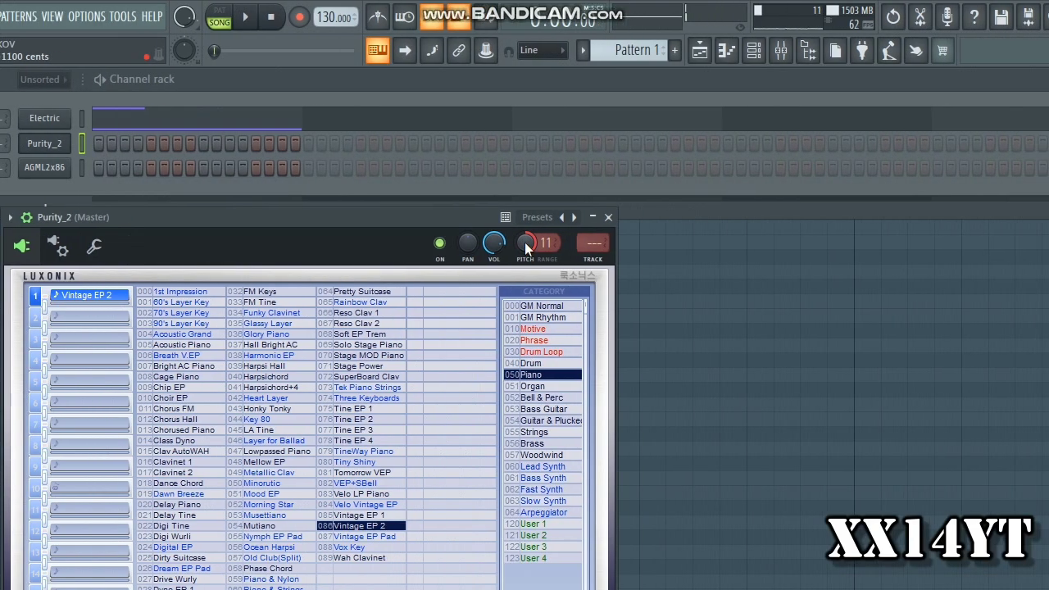
{"action": "right_click", "coordinate": [547, 248]}
{"action": "left_click", "coordinate": [565, 260]}
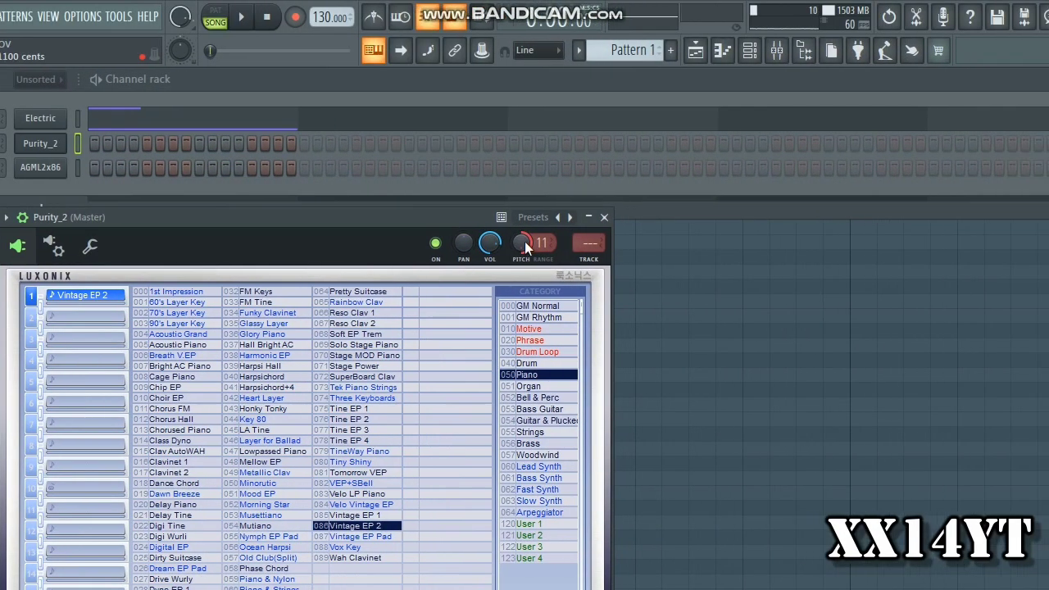
{"action": "right_click", "coordinate": [541, 244]}
{"action": "left_click", "coordinate": [551, 252]}
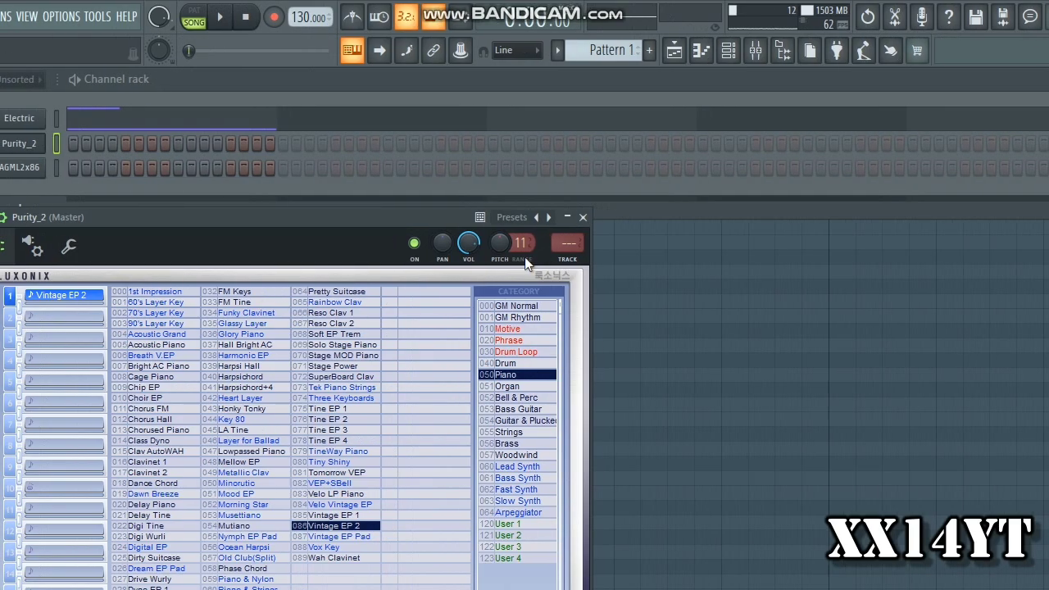
{"action": "left_click_drag", "start_coordinate": [526, 243], "coordinate": [525, 195]}
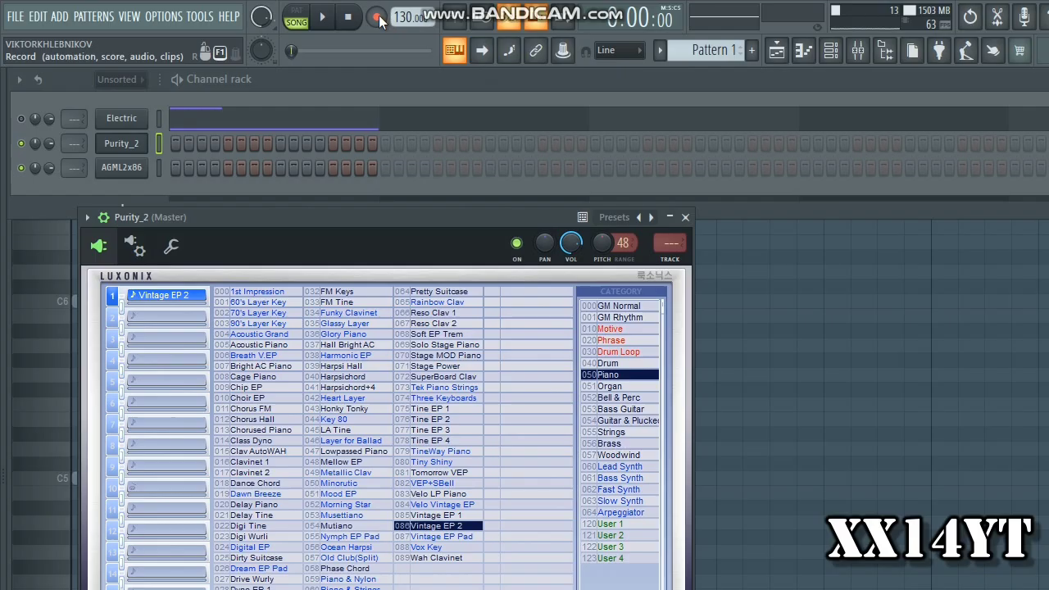
Arm recording with the Automation filter enabled and record an upward sweep of the Purity_2 channel pitch
{"action": "right_click", "coordinate": [379, 16]}
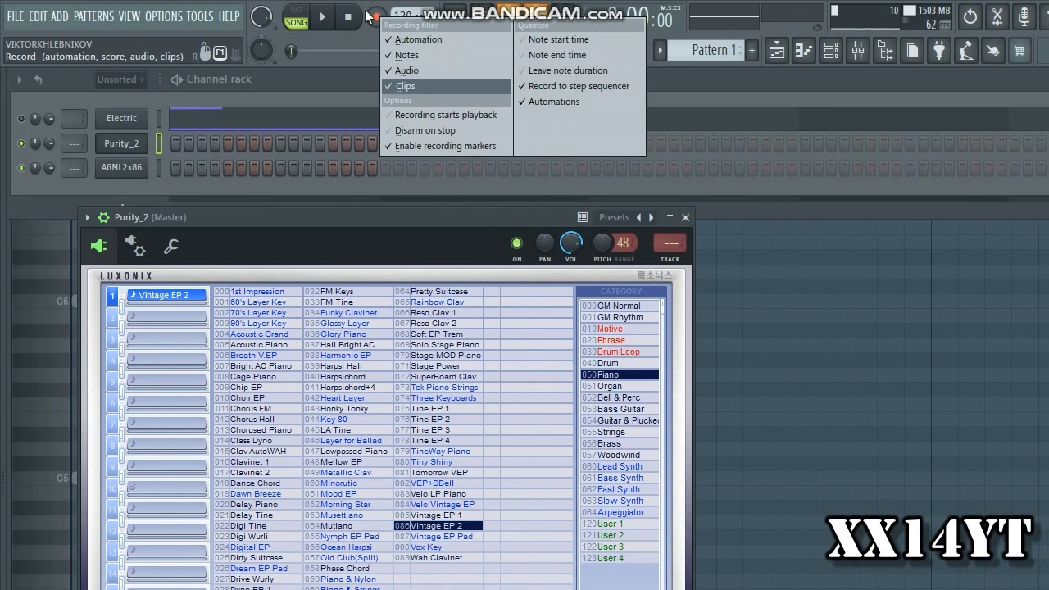
{"action": "left_click", "coordinate": [379, 18]}
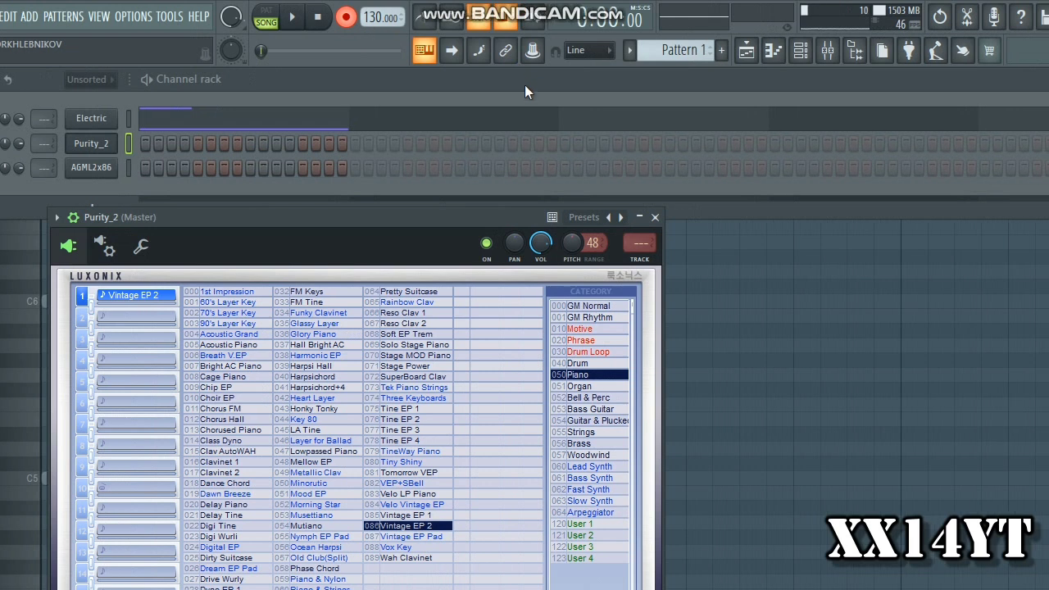
{"action": "key", "text": "space"}
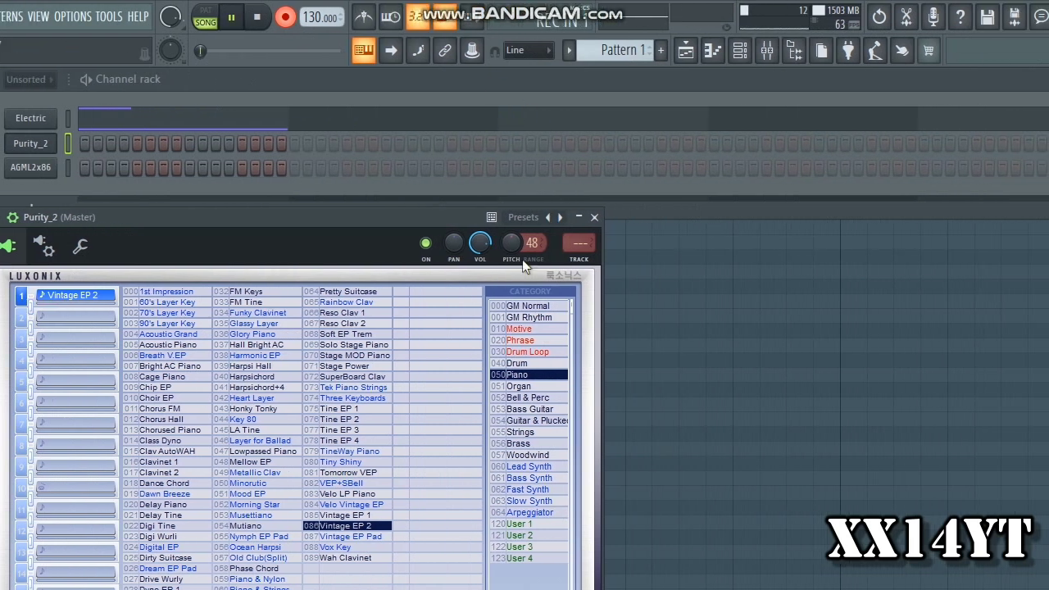
{"action": "left_click_drag", "start_coordinate": [530, 244], "coordinate": [530, 9]}
{"action": "key", "text": "space"}
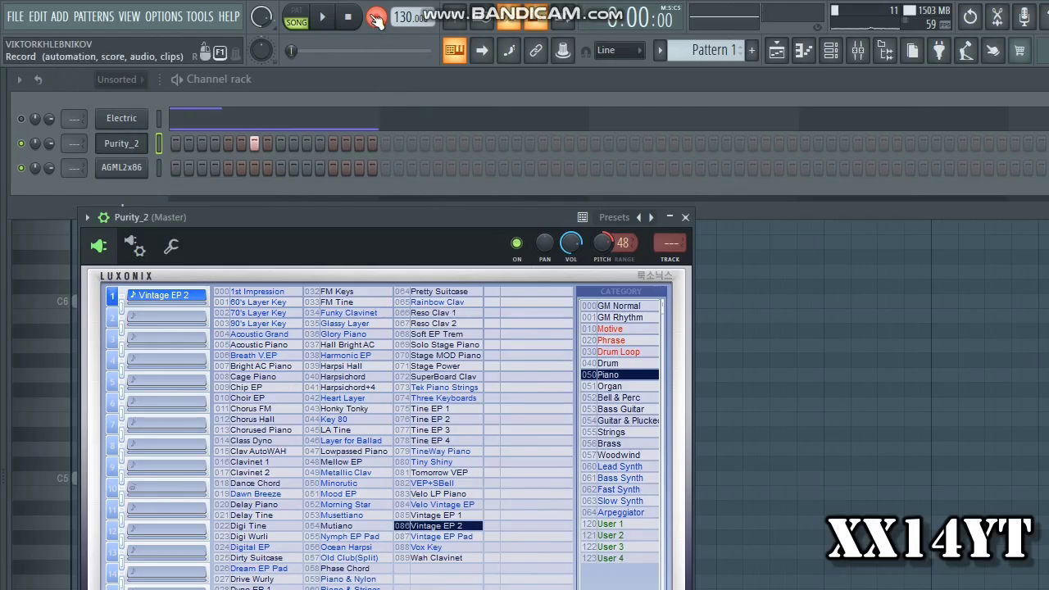
Play back the pattern to hear the recorded Purity_2 pitch movement
{"action": "key", "text": "space"}
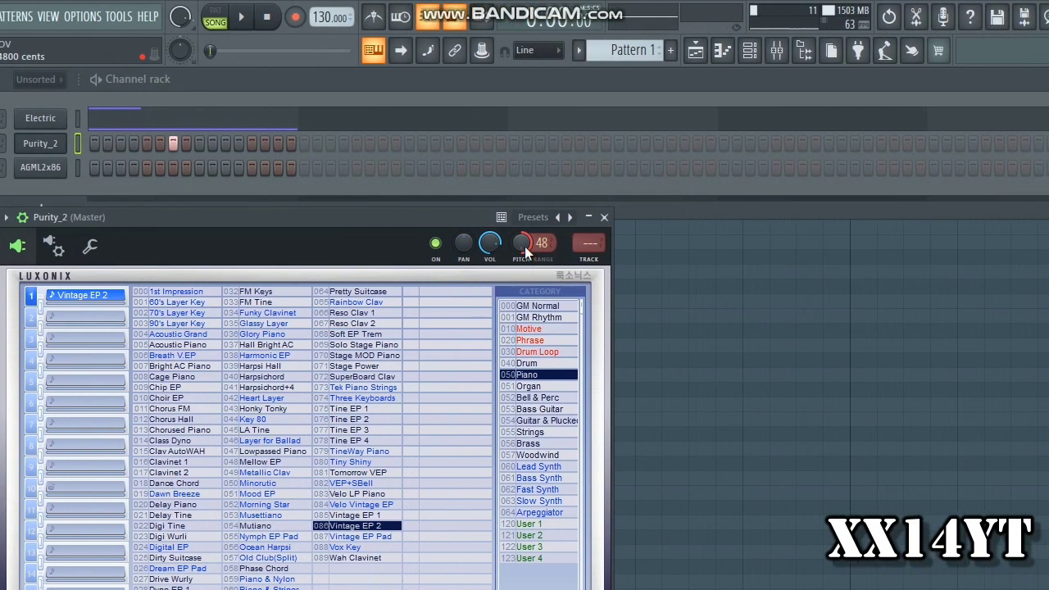
{"action": "key", "text": "space"}
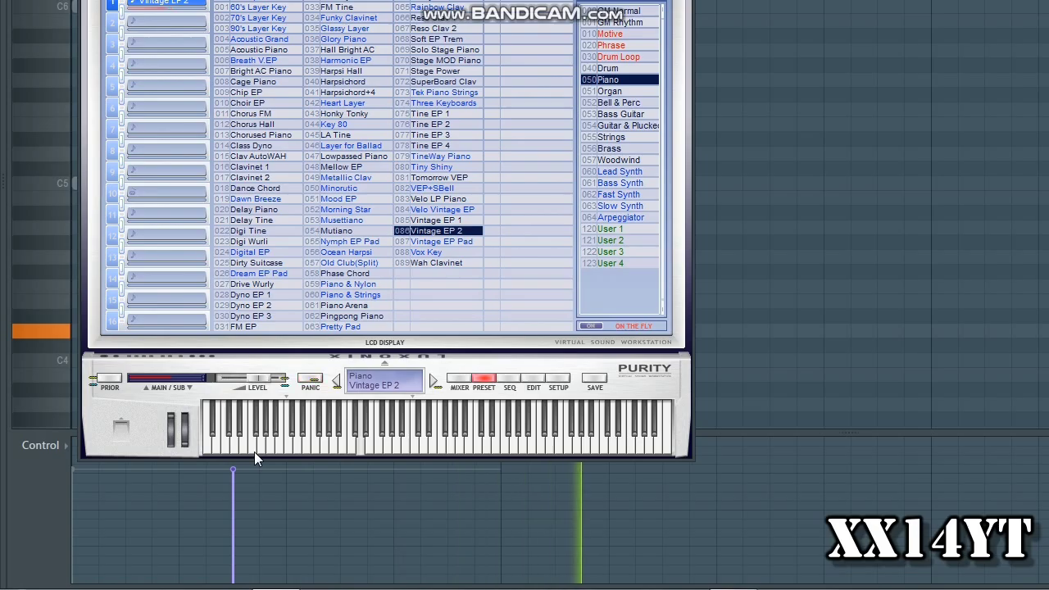
{"action": "key", "text": "space"}
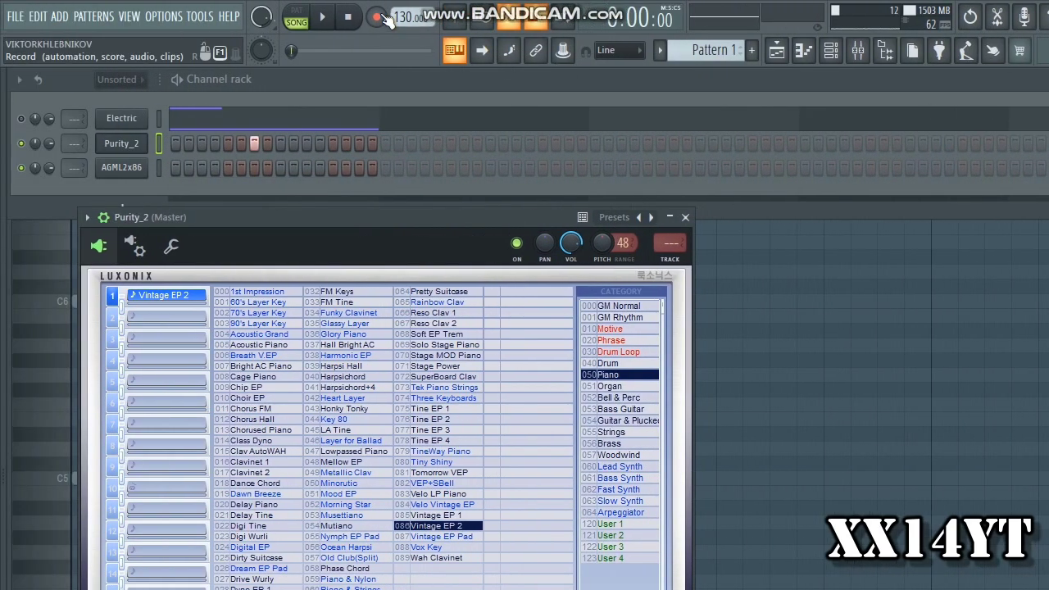
Record another pass with the Purity_2 channel pitch and reset the pitch to its default during the take
{"action": "key", "text": "space"}
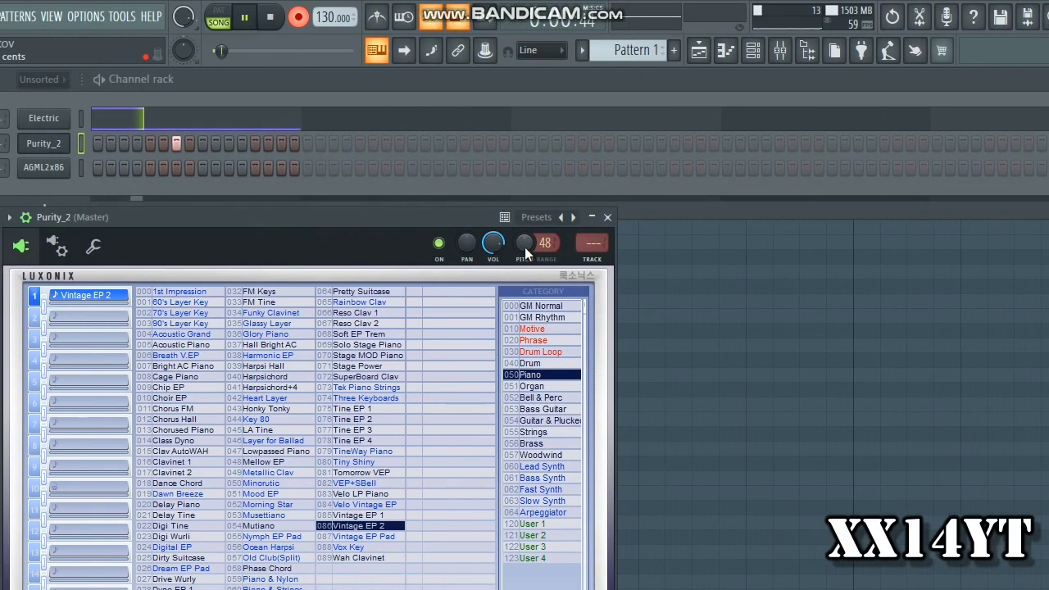
{"action": "right_click", "coordinate": [524, 246]}
{"action": "left_click", "coordinate": [551, 259]}
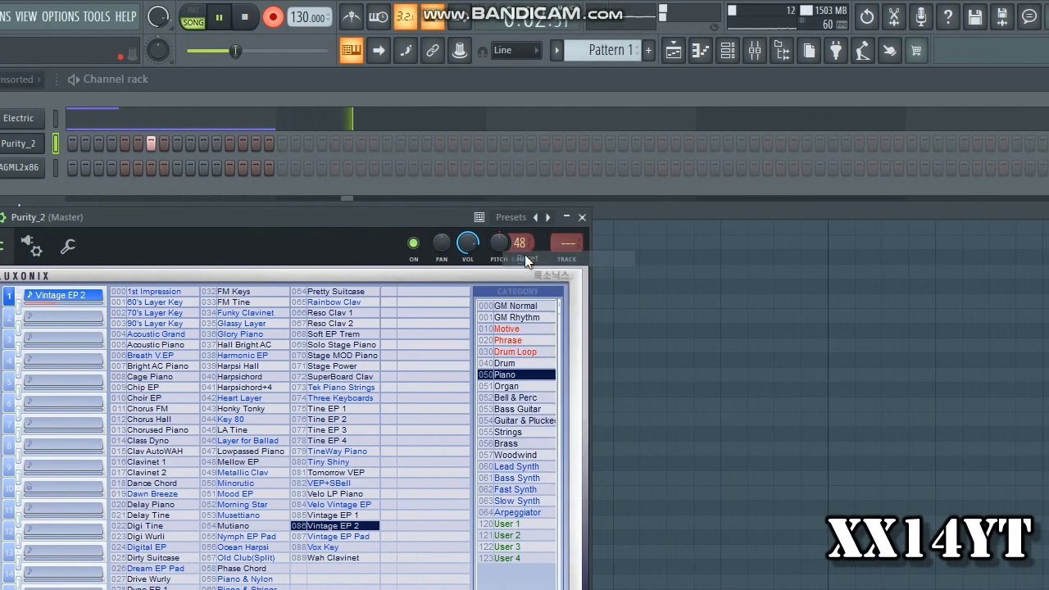
{"action": "key", "text": "space"}
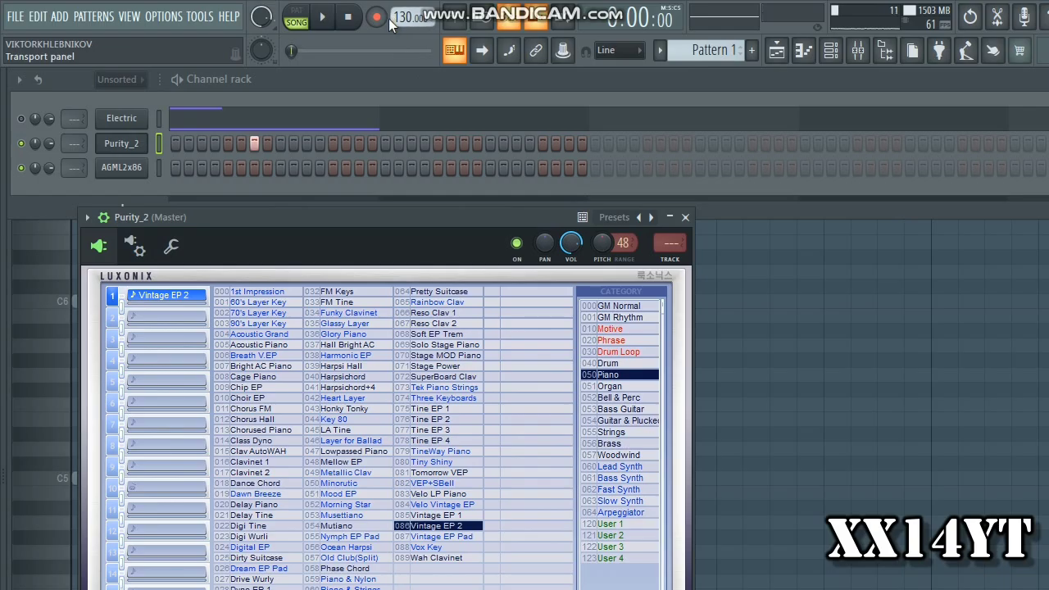
Record a further take that raises the Purity_2 channel pitch and resets it, and stop the transport
{"action": "right_click", "coordinate": [601, 244]}
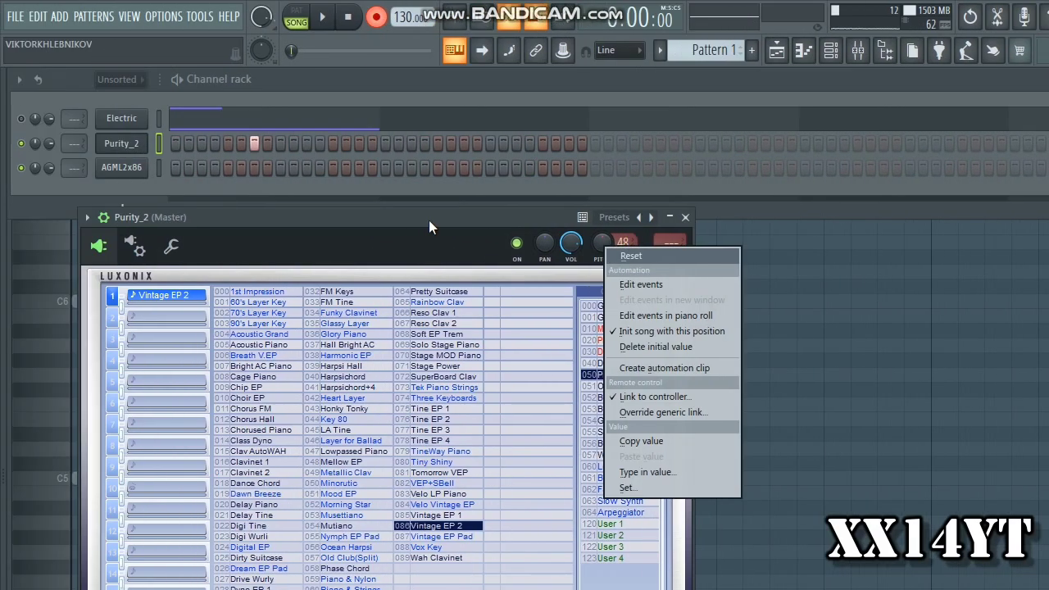
{"action": "left_click", "coordinate": [300, 221]}
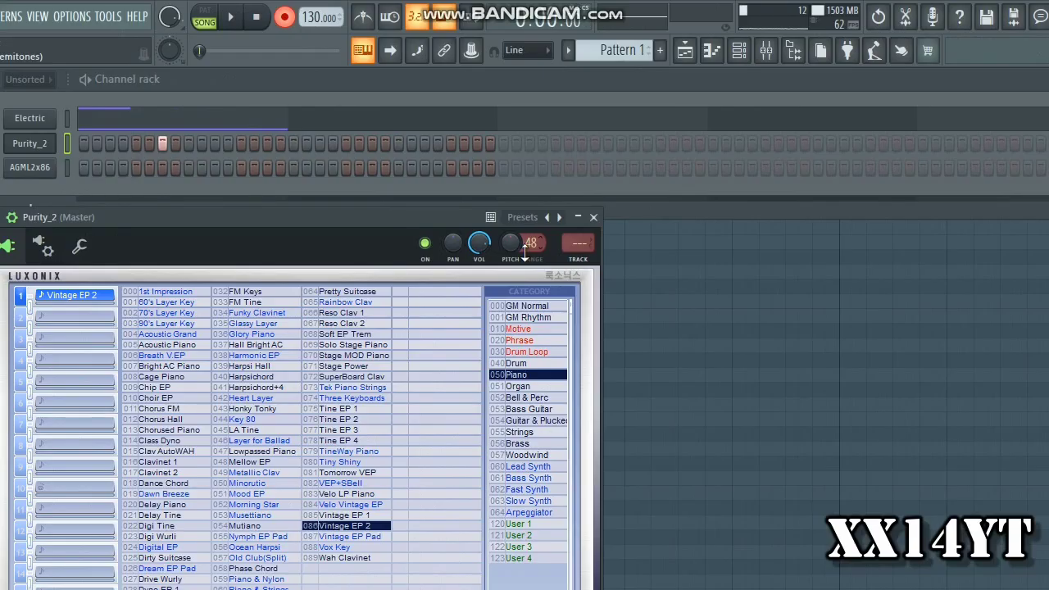
{"action": "right_click", "coordinate": [524, 247]}
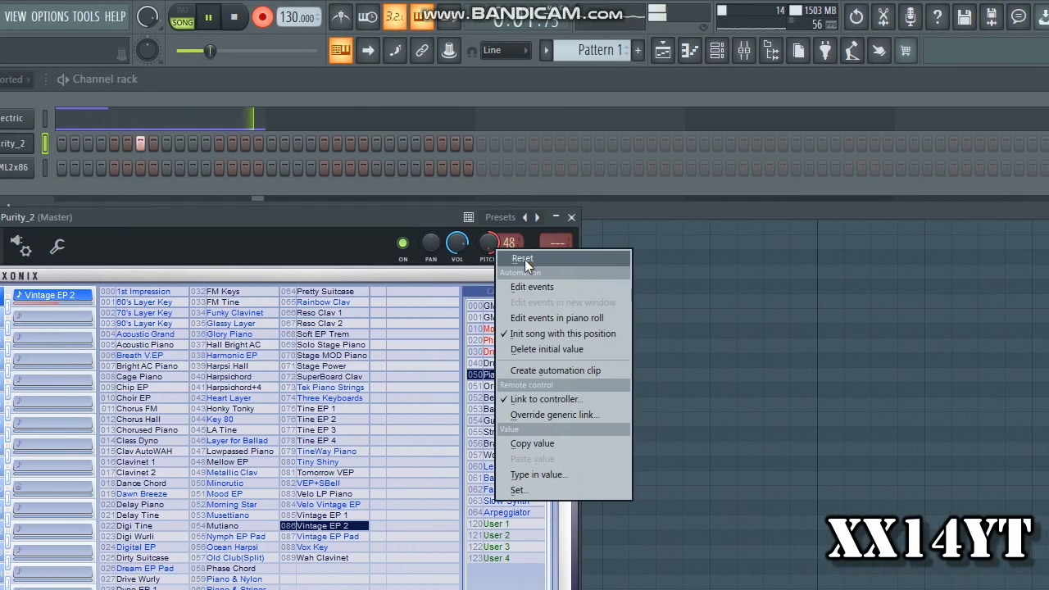
{"action": "left_click", "coordinate": [525, 260]}
{"action": "key", "text": "space"}
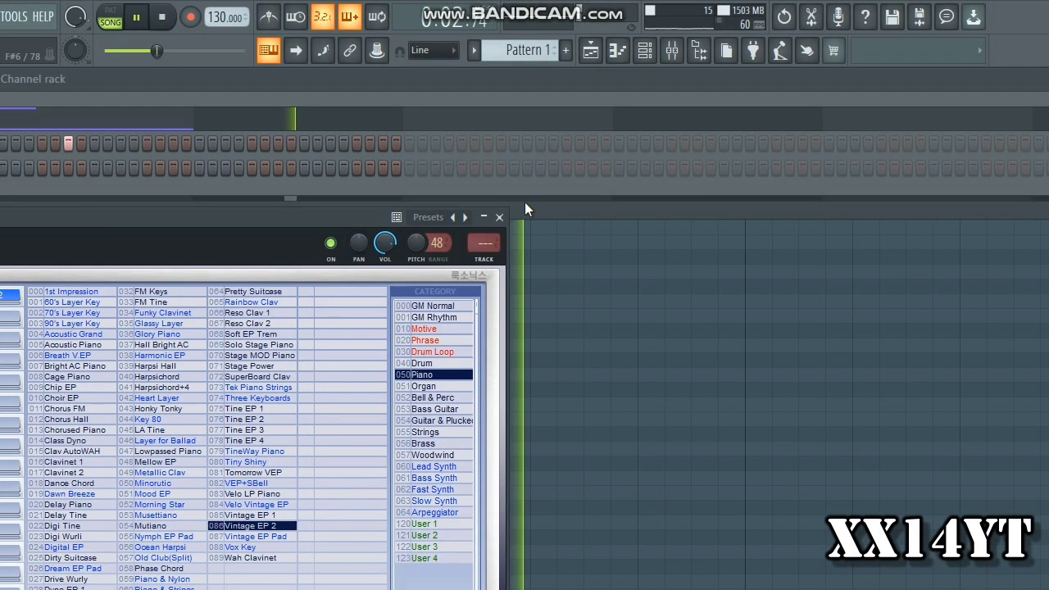
Display the Purity_2 - Channel pitch events in the piano roll's control lane and examine the recorded pitch curve
{"action": "left_click", "coordinate": [626, 170]}
{"action": "left_click", "coordinate": [47, 445]}
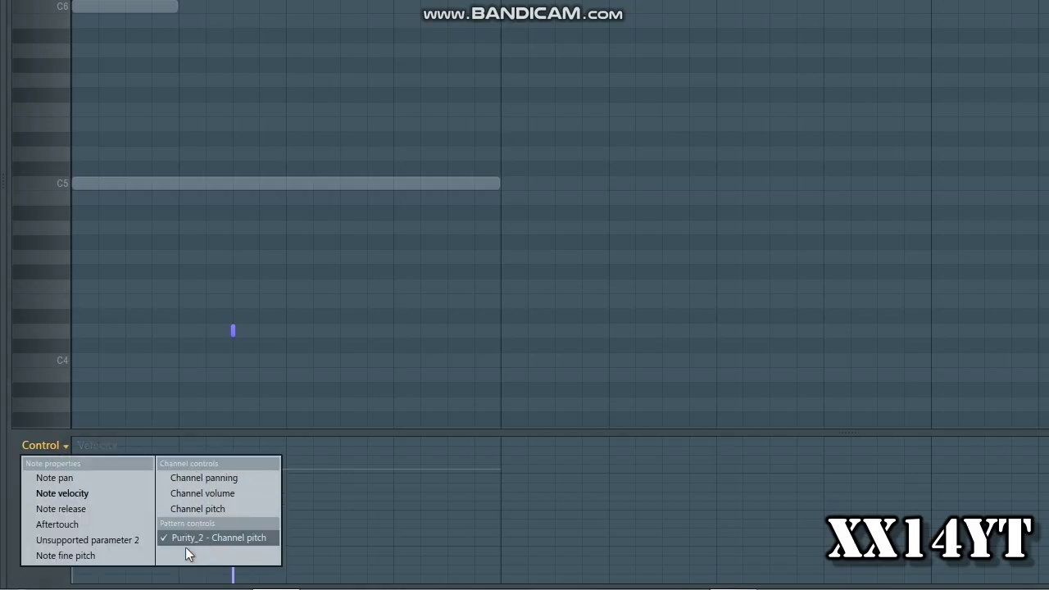
{"action": "left_click", "coordinate": [205, 538]}
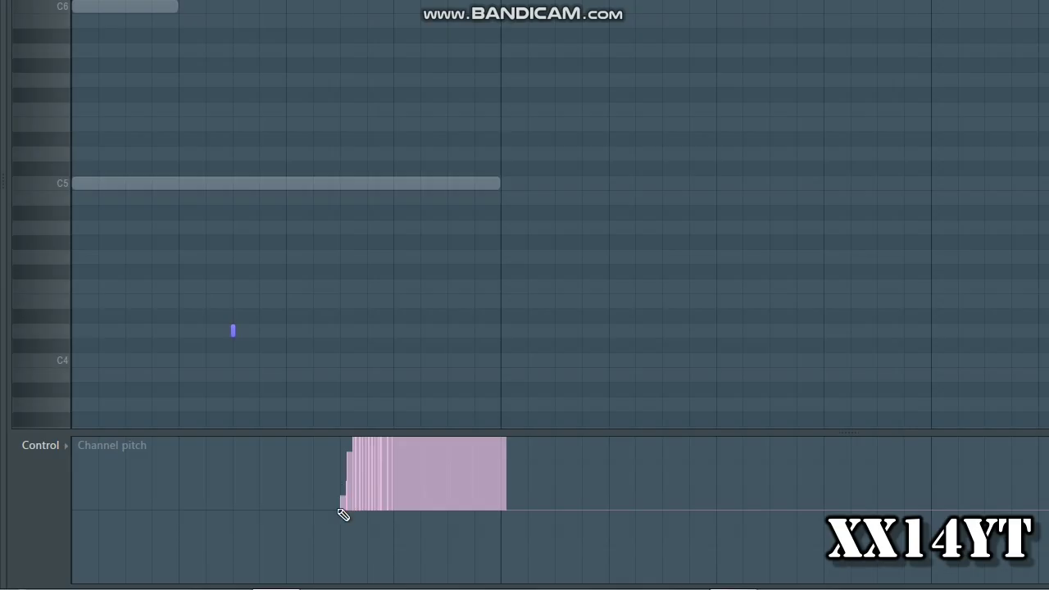
{"action": "scroll", "coordinate": [358, 475], "scroll_direction": "up", "scroll_amount": 3}
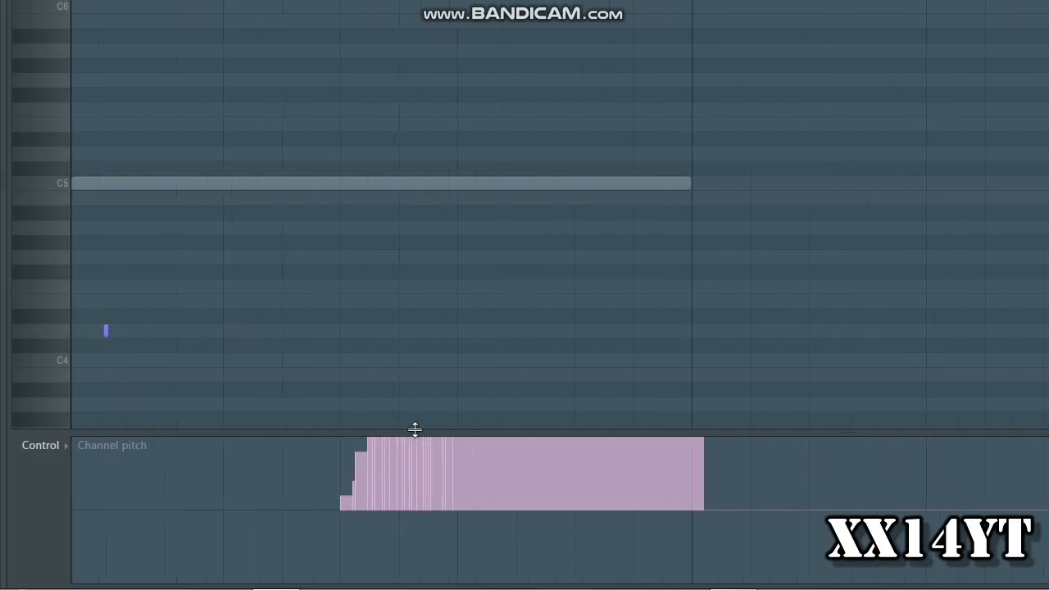
{"action": "scroll", "coordinate": [415, 414], "scroll_direction": "up", "scroll_amount": 3}
{"action": "scroll", "coordinate": [414, 414], "scroll_direction": "down", "scroll_amount": 5}
{"action": "scroll", "coordinate": [399, 459], "scroll_direction": "up", "scroll_amount": 1}
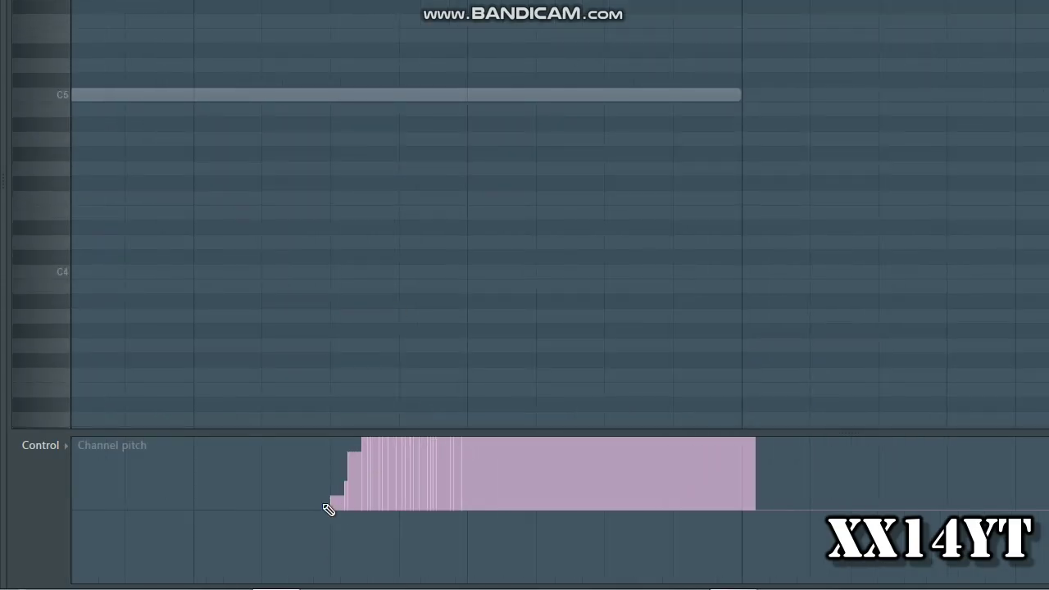
Reopen the Purity_2 channel settings and review the automation and controller options of its pitch control
{"action": "key", "text": "space"}
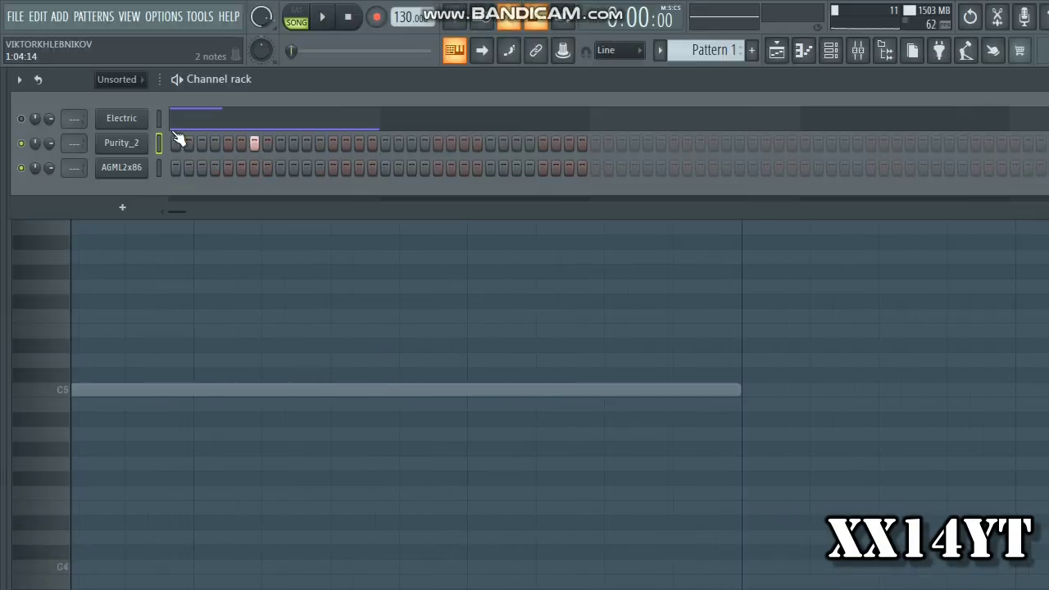
{"action": "left_click", "coordinate": [123, 143]}
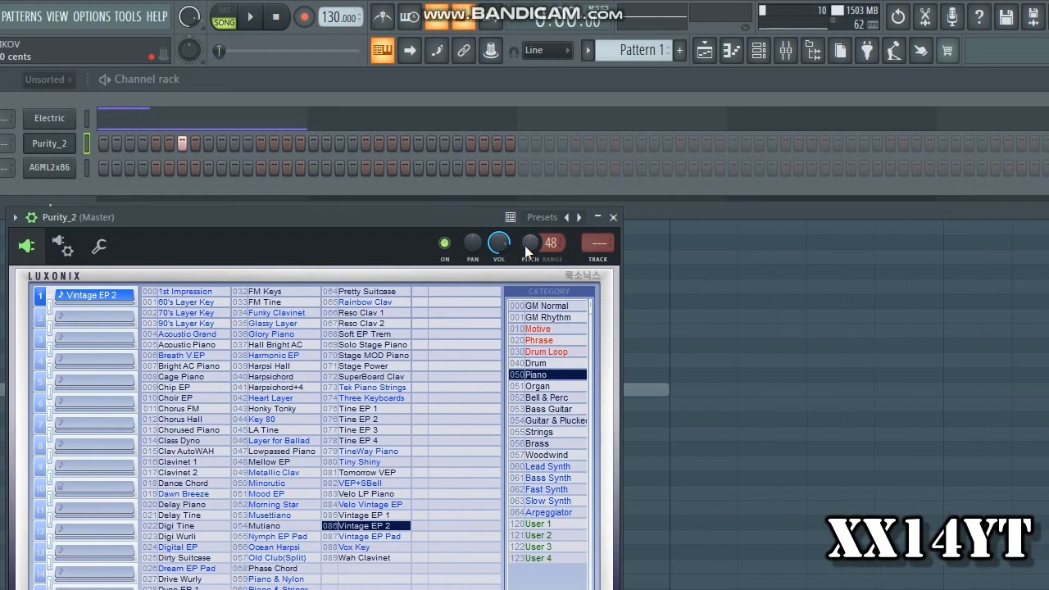
{"action": "right_click", "coordinate": [526, 246]}
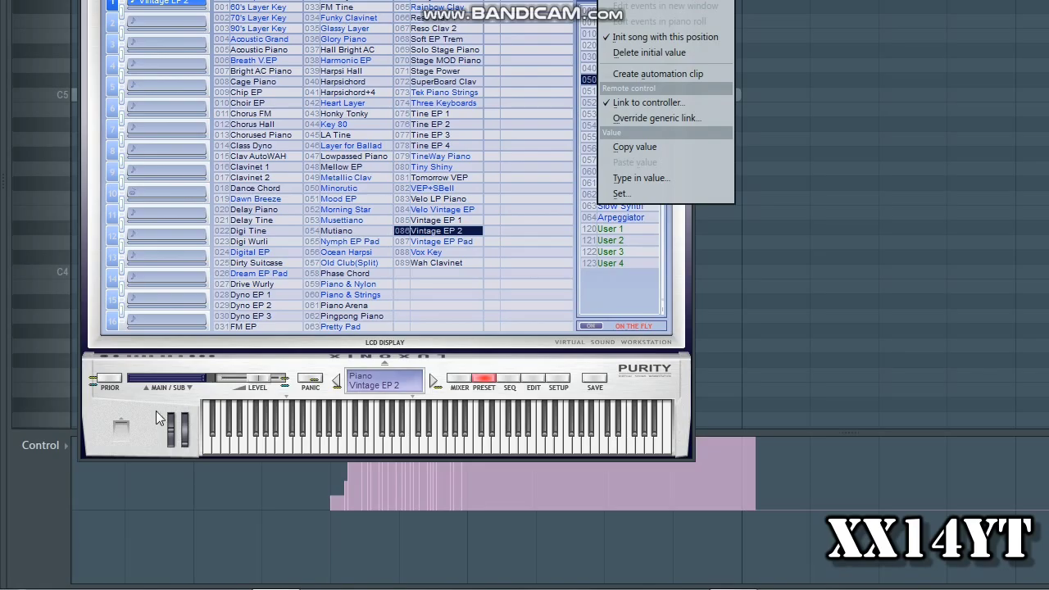
{"action": "left_click", "coordinate": [154, 412]}
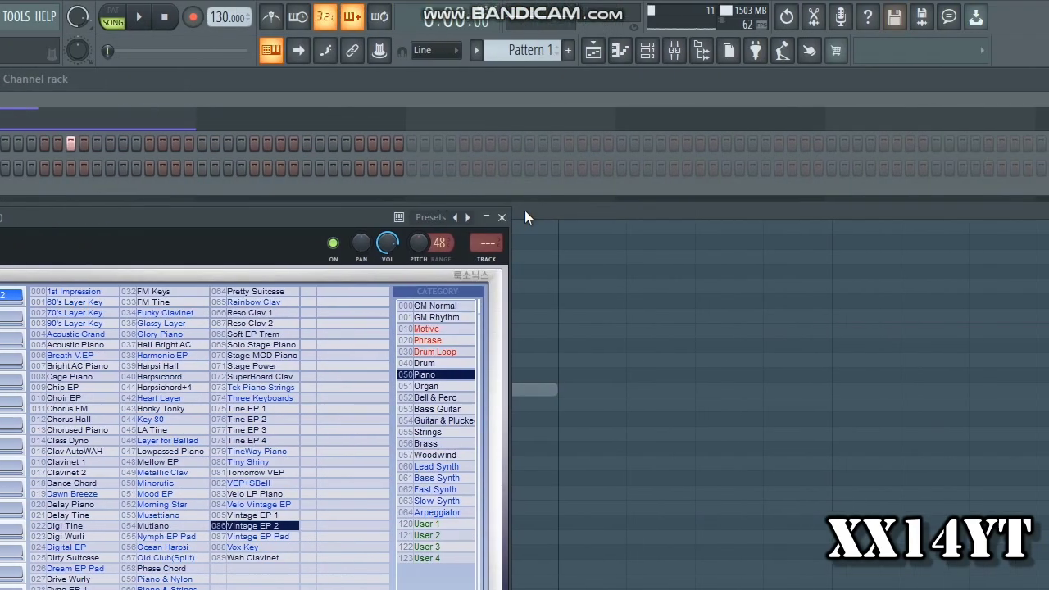
{"action": "left_click", "coordinate": [501, 217]}
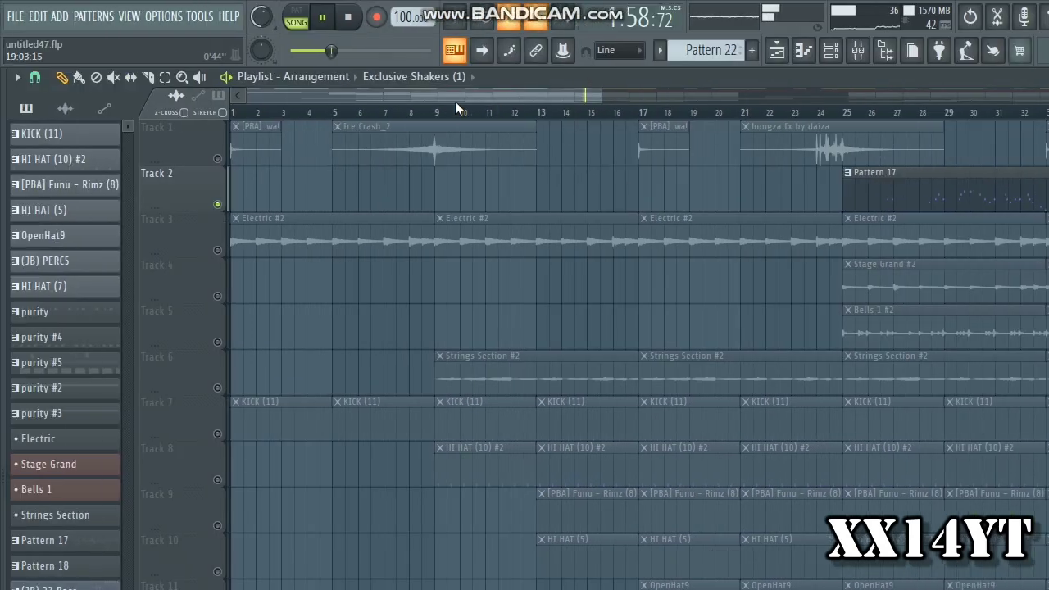
Play the untitled47.flp arrangement with Track 2 soloed, unsolo the track and stop playback
{"action": "left_click_drag", "start_coordinate": [506, 94], "coordinate": [719, 103]}
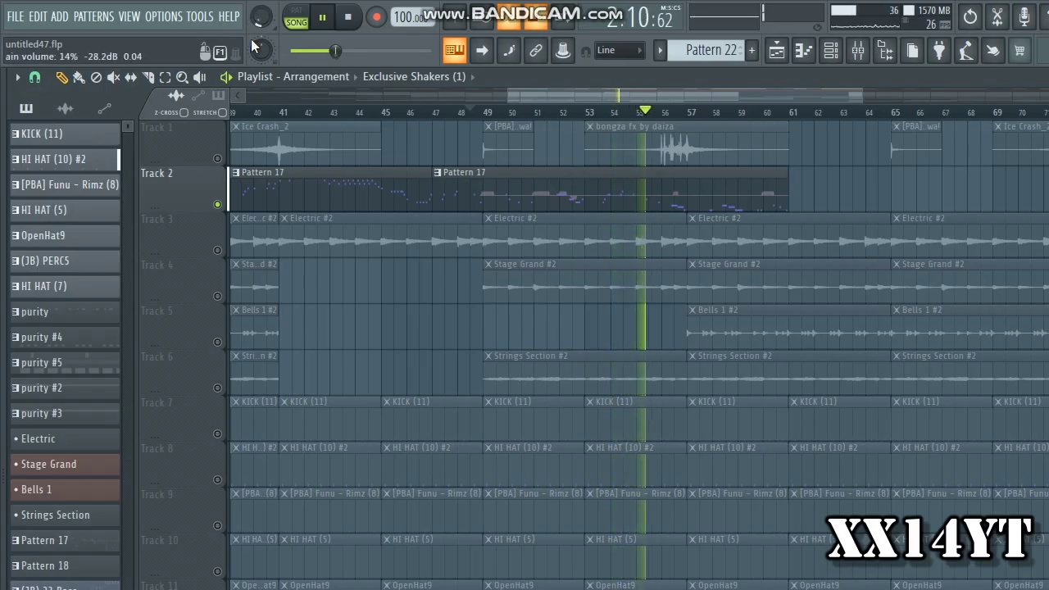
{"action": "right_click", "coordinate": [218, 205]}
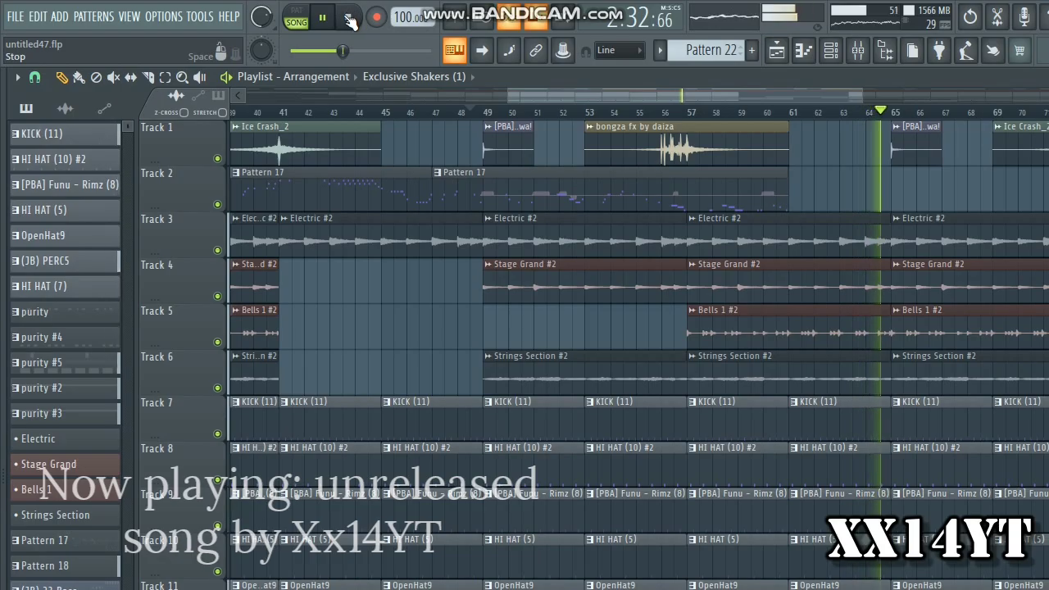
{"action": "left_click", "coordinate": [349, 19]}
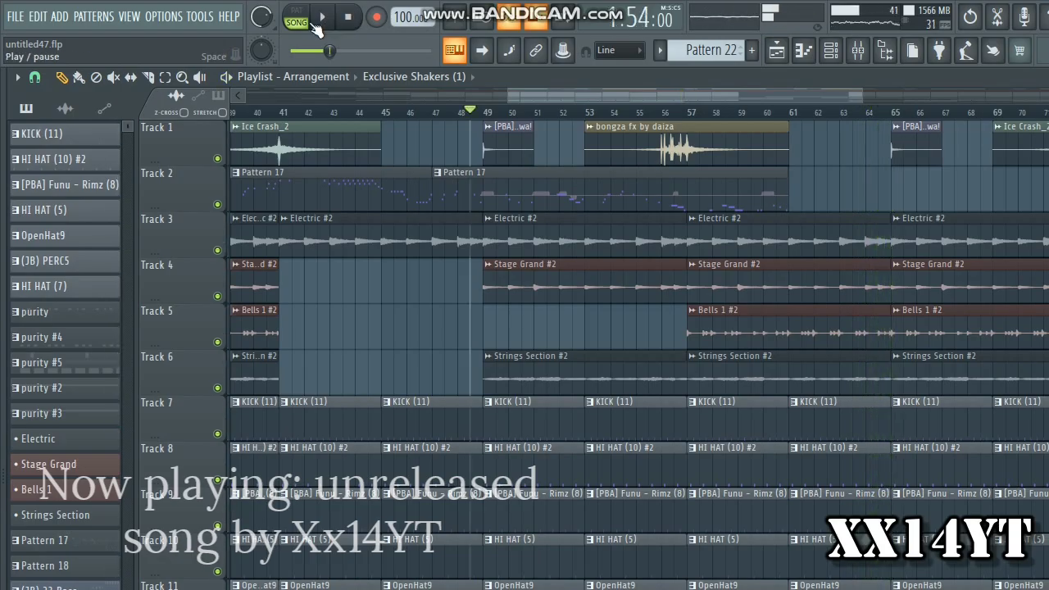